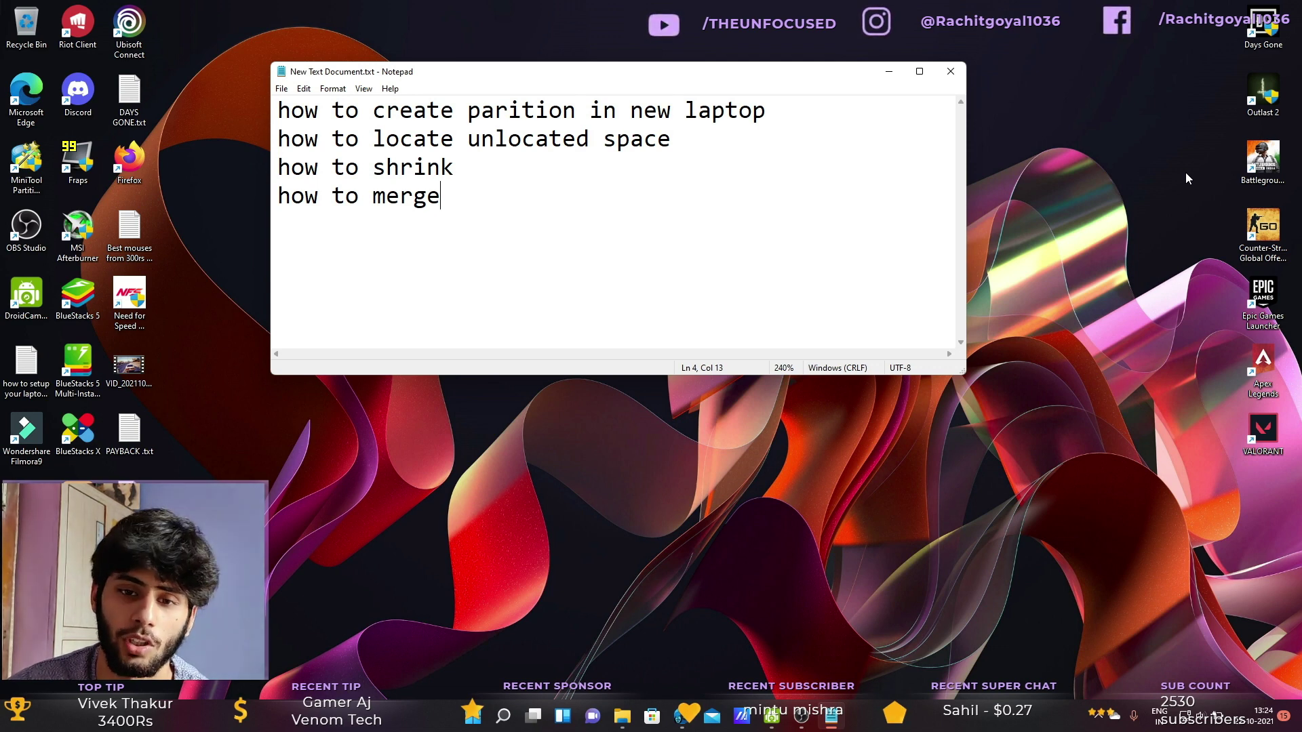
# Open Disk Management through the Windows search entry "Create and format hard disk partitions" and maximize its window
pyautogui.click(502, 716)
pyautogui.write('creat')
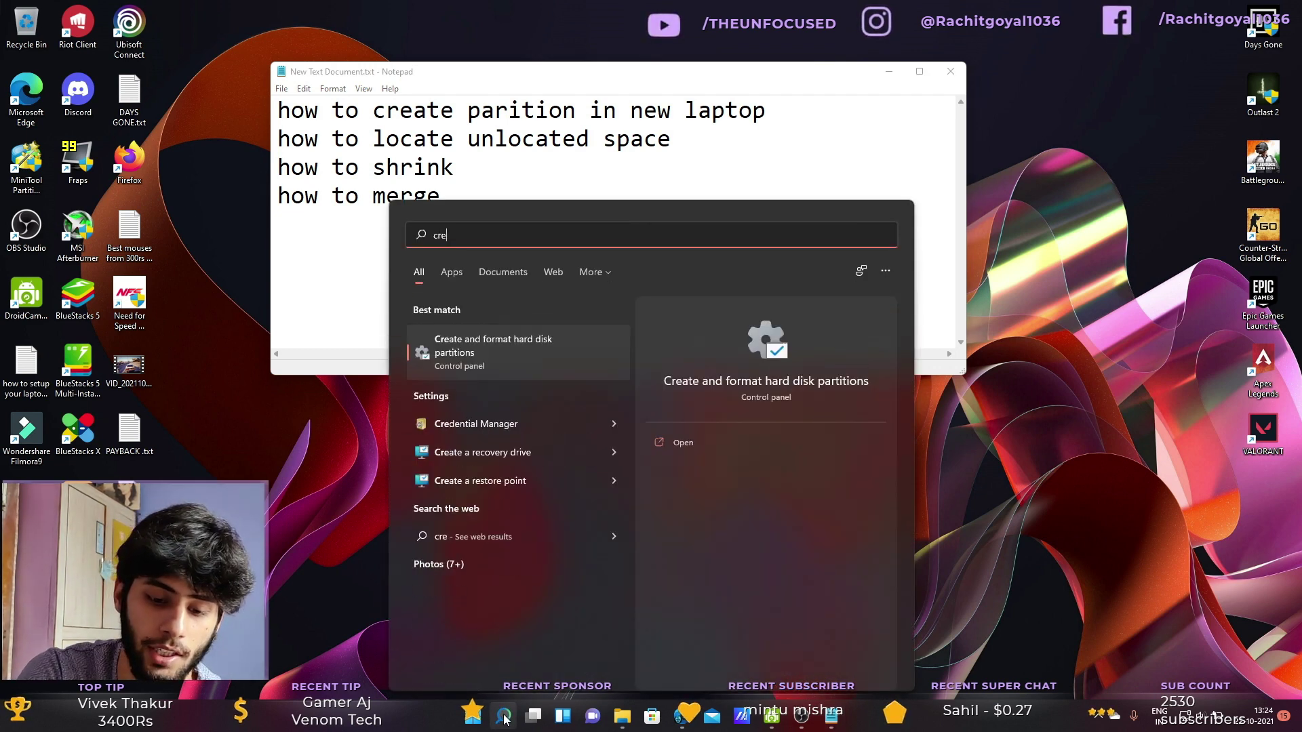
pyautogui.press('BackSpace')
pyautogui.press('BackSpace')
pyautogui.press('BackSpace')
pyautogui.press('BackSpace')
pyautogui.press('BackSpace')
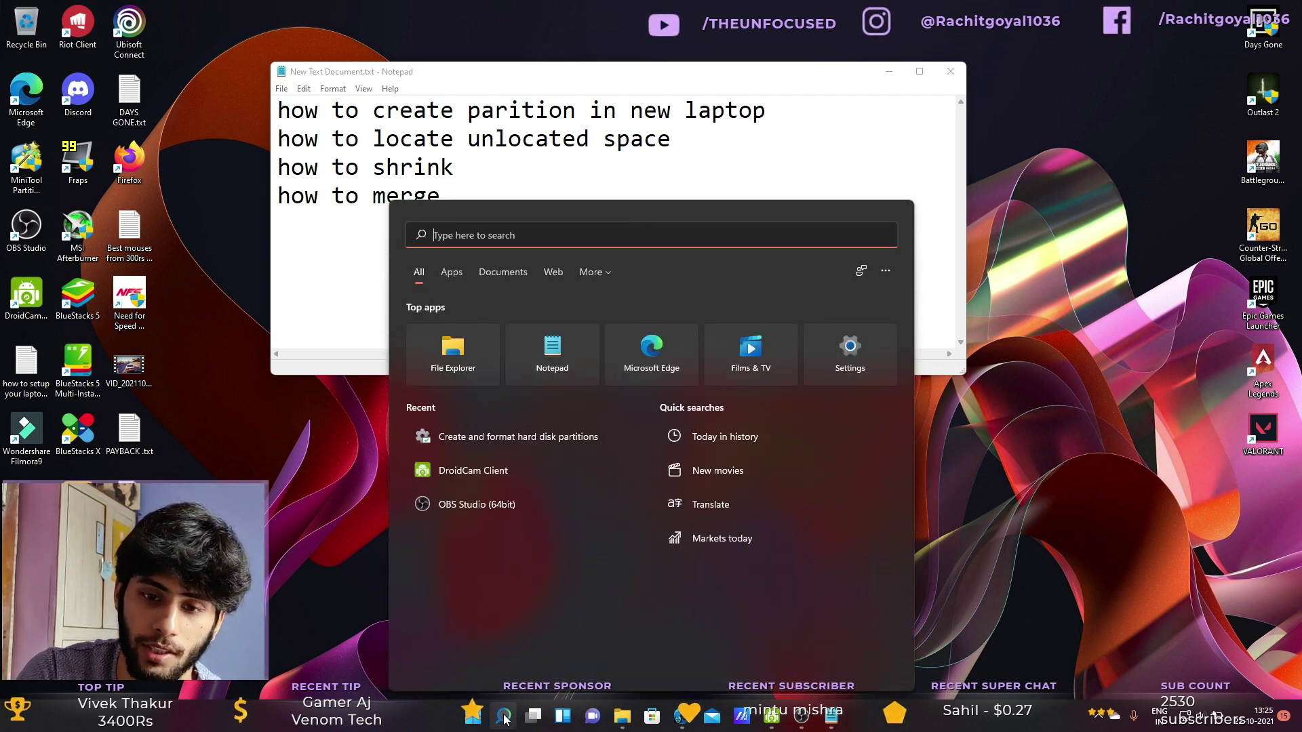
pyautogui.click(531, 441)
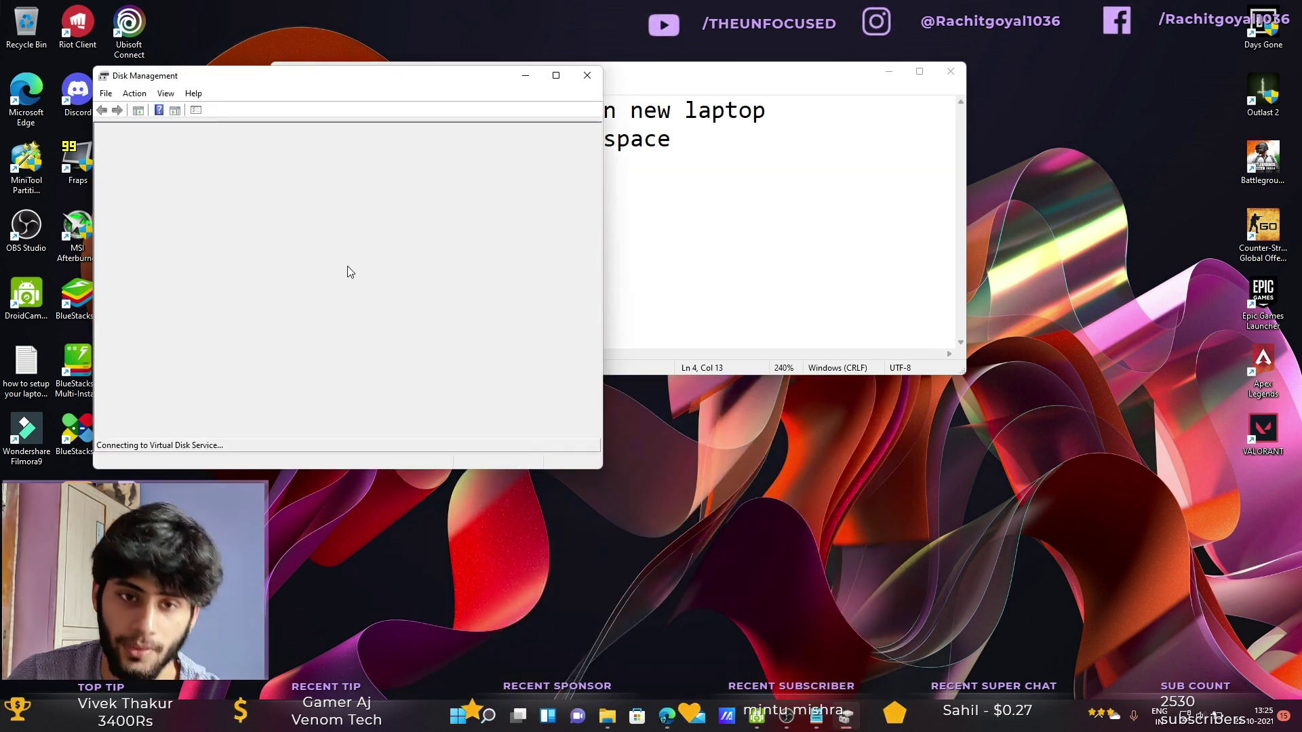
pyautogui.click(556, 75)
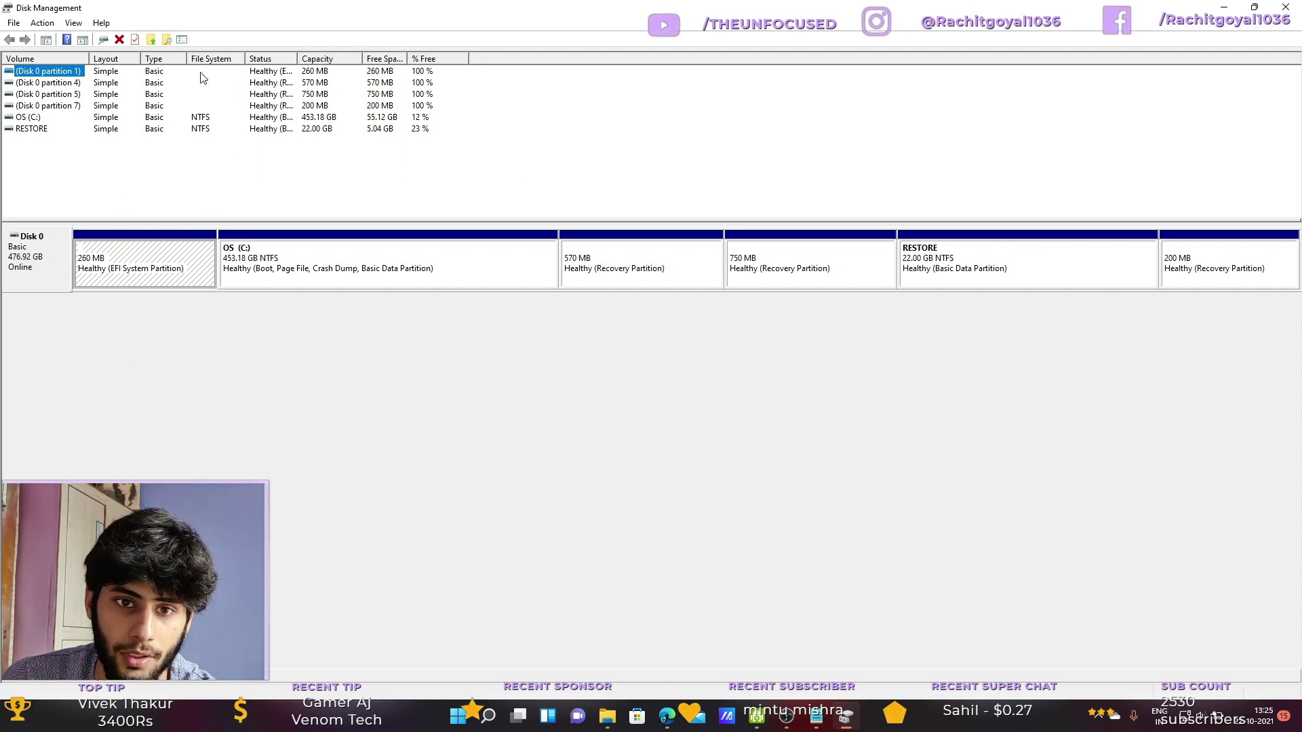
# Look through the Disk 0 partitions in the volume list to identify the system and recovery partitions
pyautogui.click(236, 75)
pyautogui.click(68, 72)
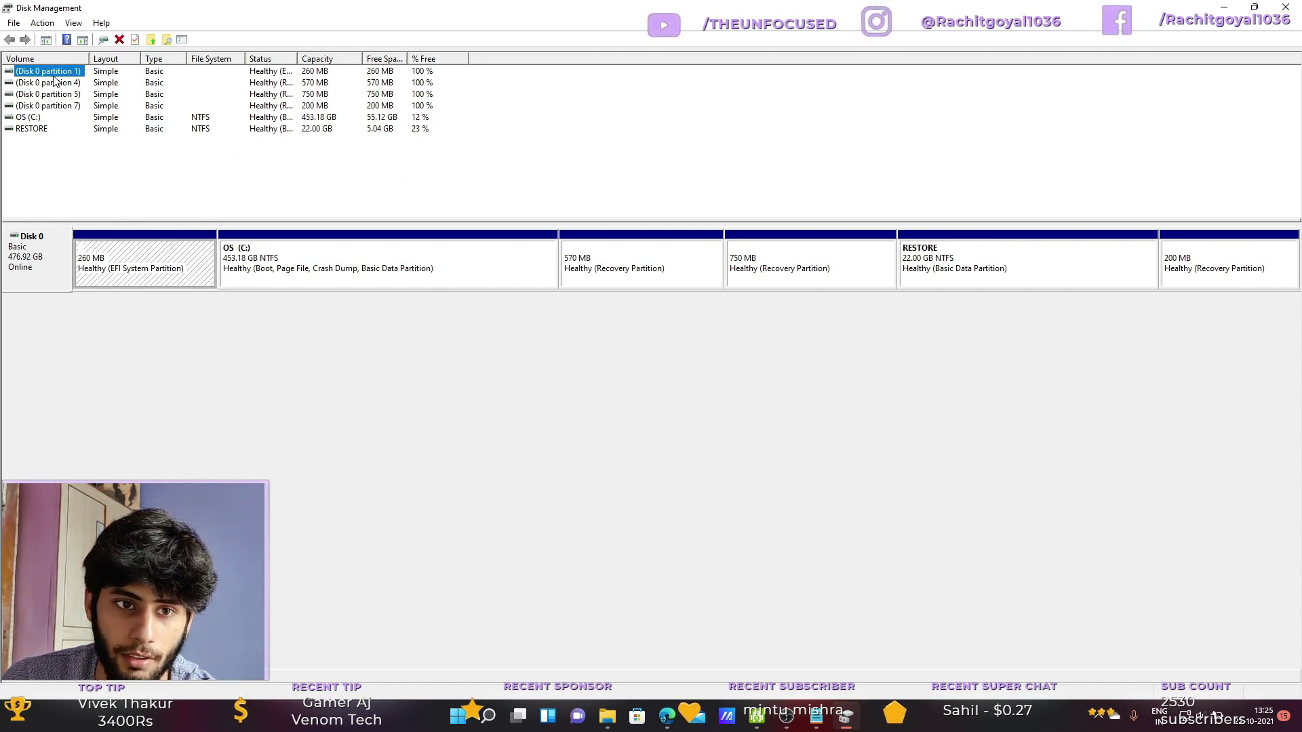
pyautogui.click(59, 82)
pyautogui.click(68, 94)
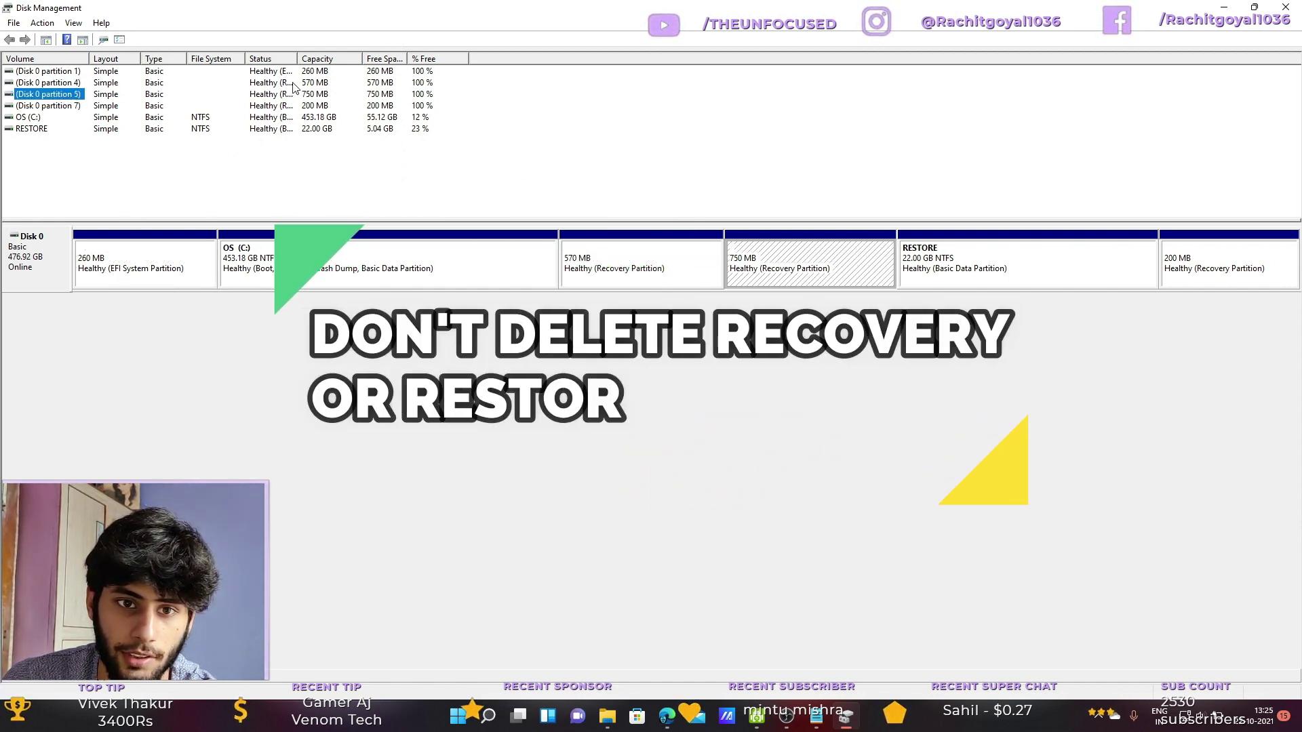
pyautogui.click(272, 76)
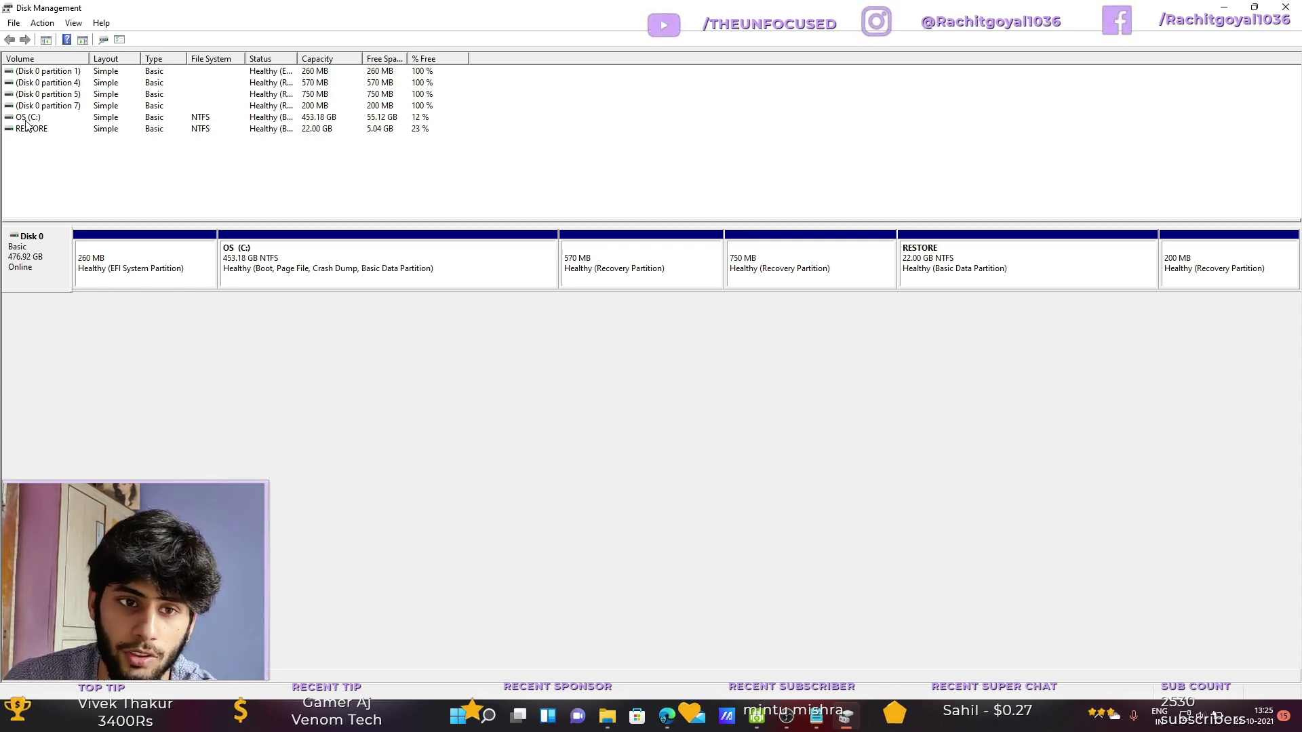
# Check the C: drive's free space under This PC in File Explorer, and return to Disk Management
pyautogui.click(607, 716)
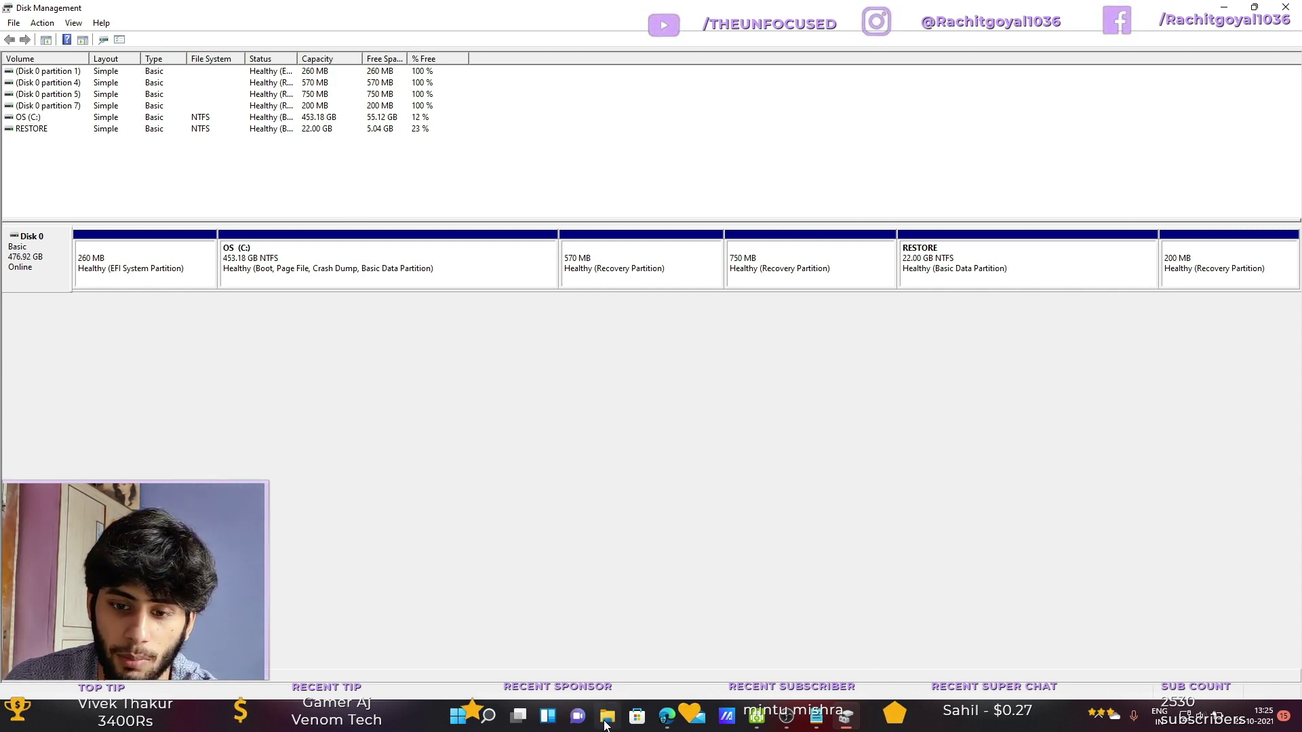
pyautogui.click(518, 472)
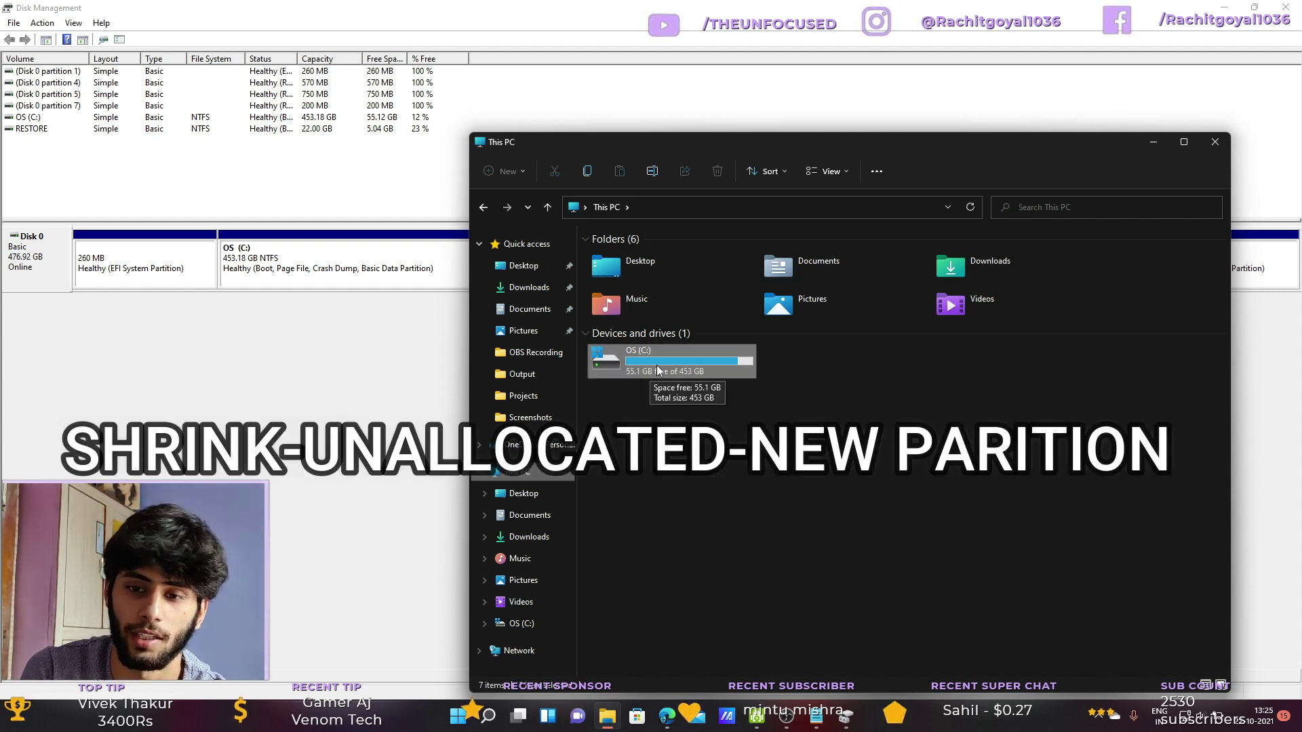
pyautogui.click(1152, 143)
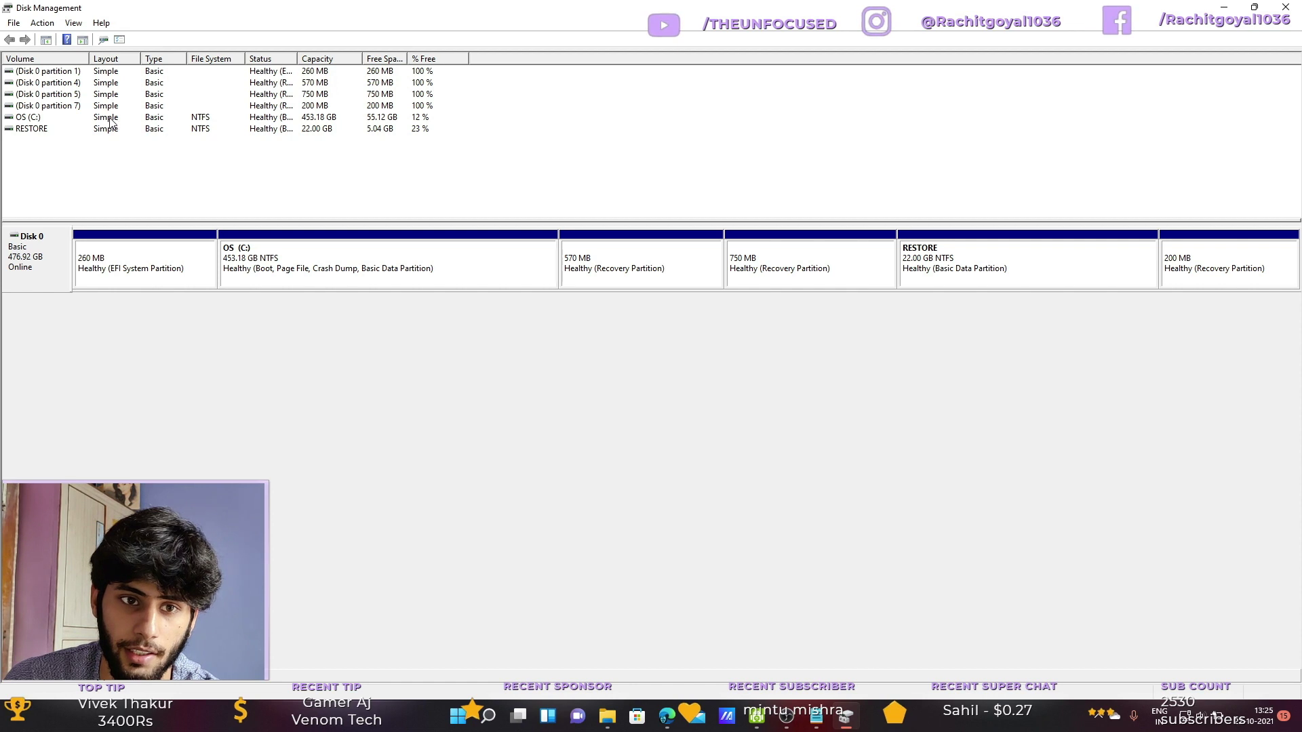
# Shrink the OS (C:) volume by 500 MB
pyautogui.click(366, 279)
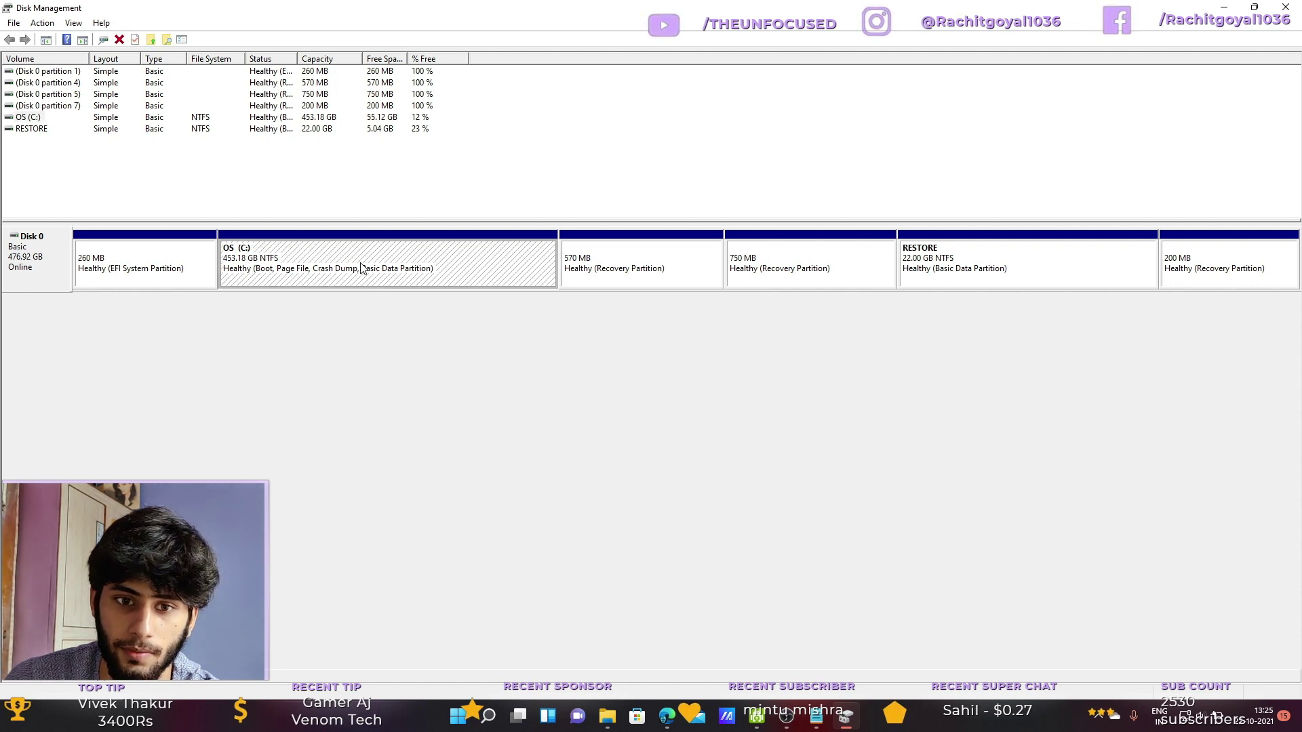
pyautogui.rightClick(361, 265)
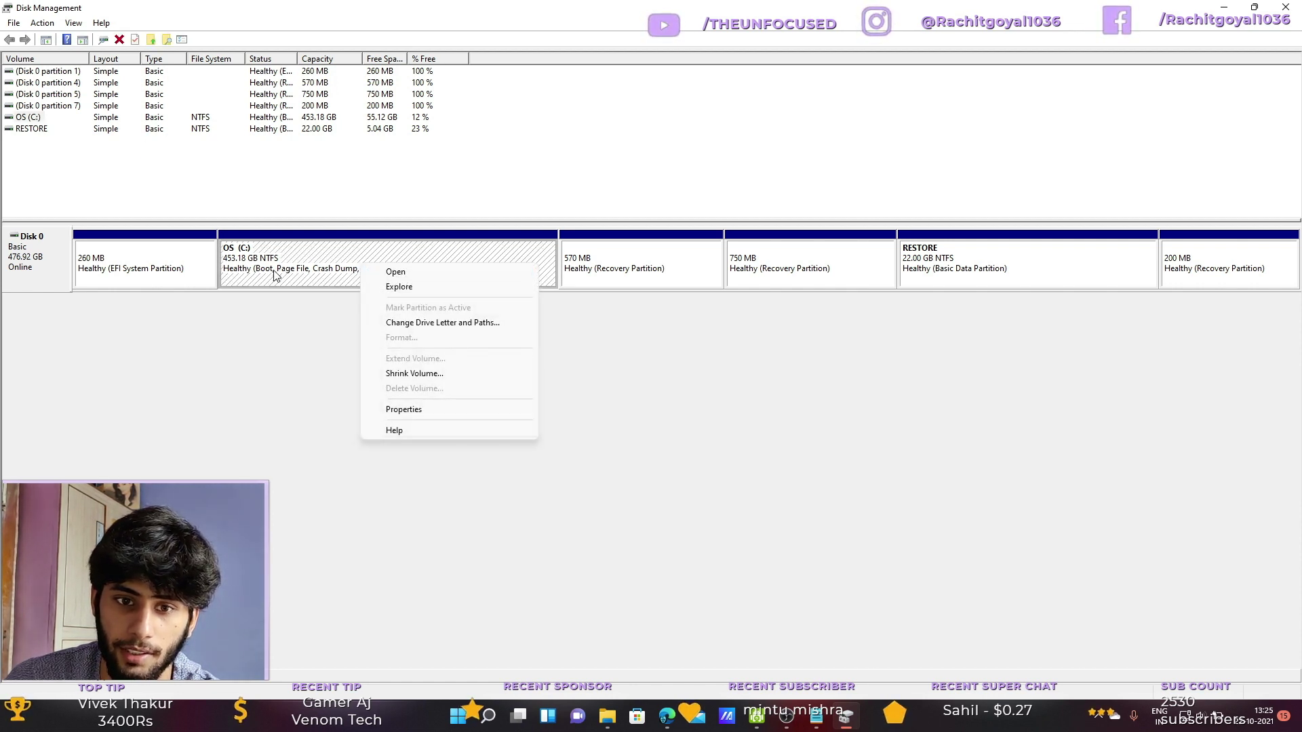
pyautogui.click(428, 374)
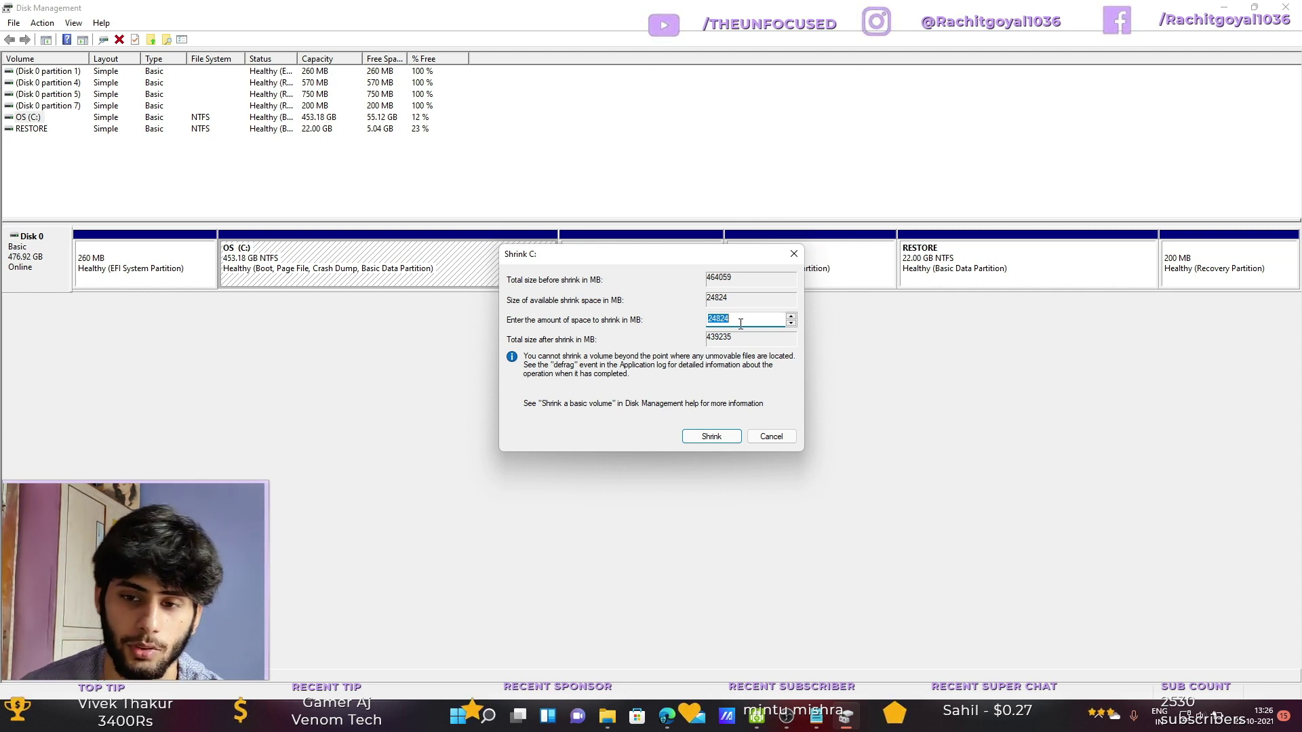
pyautogui.click(741, 323)
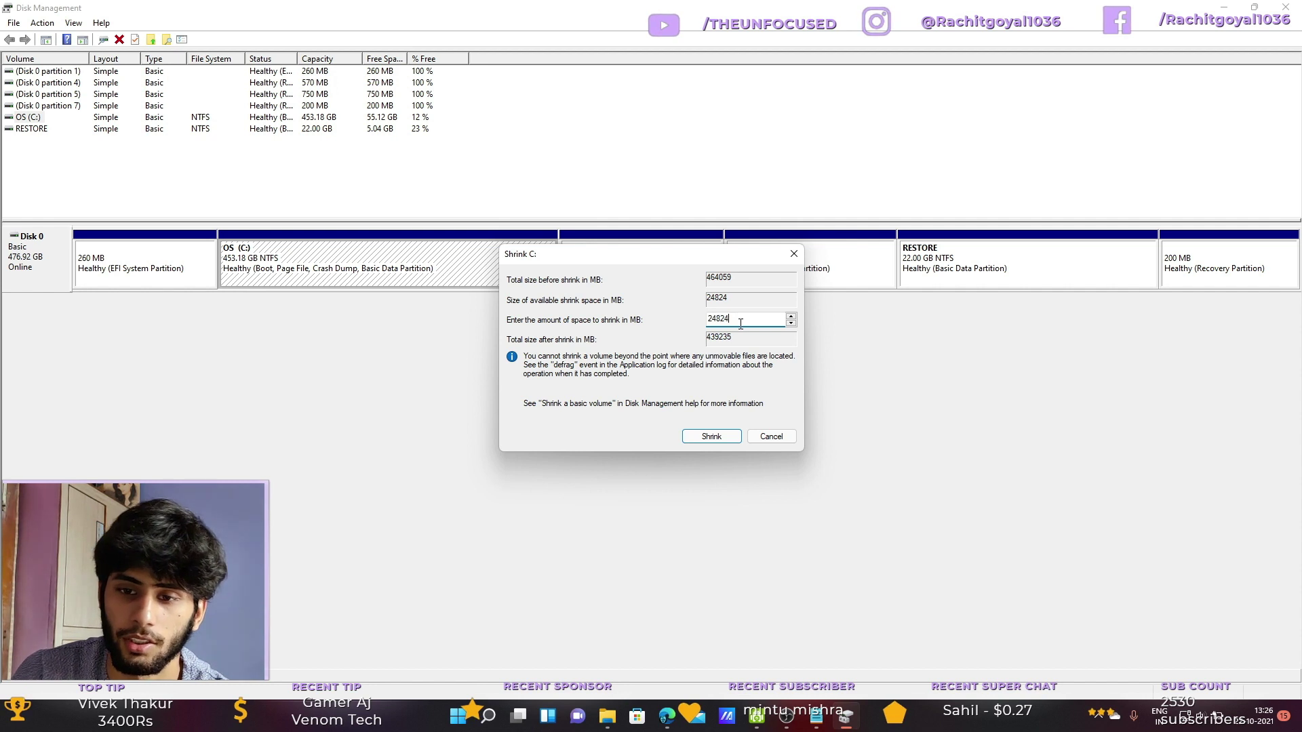
pyautogui.press('BackSpace')
pyautogui.press('BackSpace')
pyautogui.press('BackSpace')
pyautogui.press('BackSpace')
pyautogui.write('5')
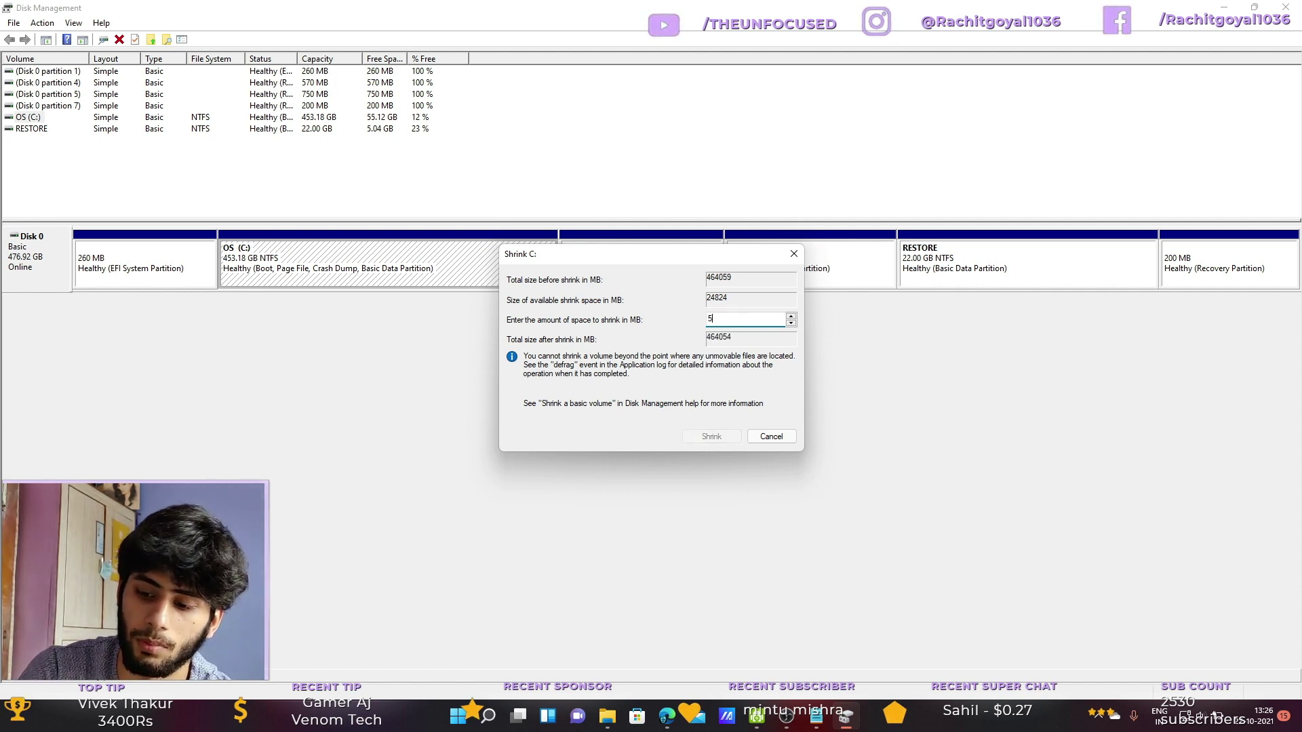
pyautogui.write('00')
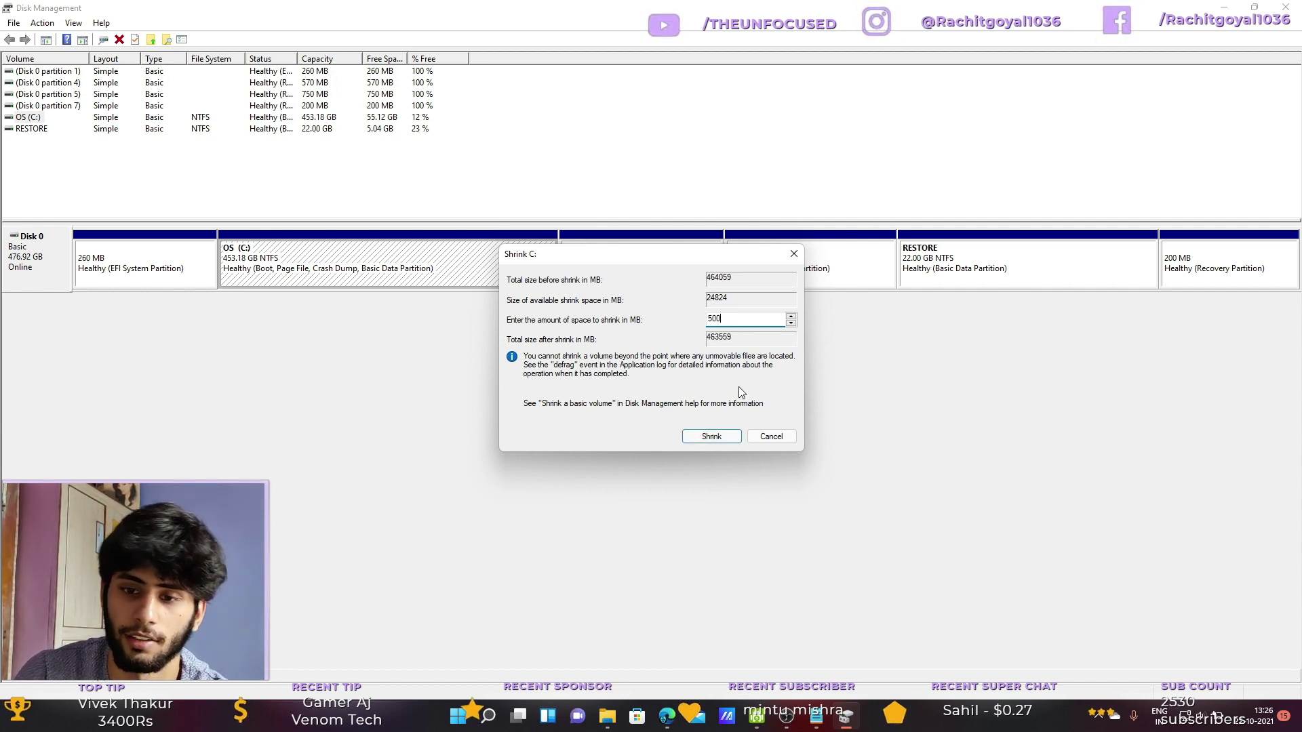
pyautogui.click(714, 441)
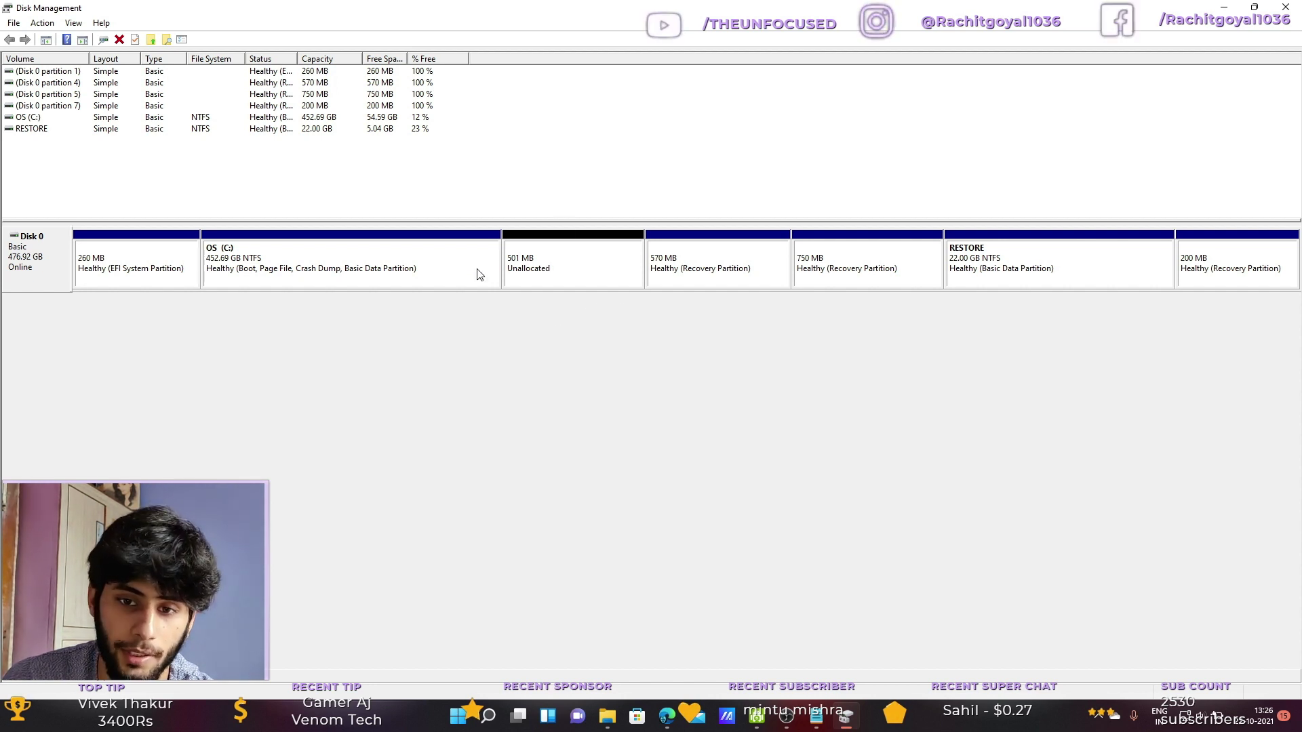
# Check the C: drive's size in File Explorer after the shrink, and minimize the window
pyautogui.click(613, 721)
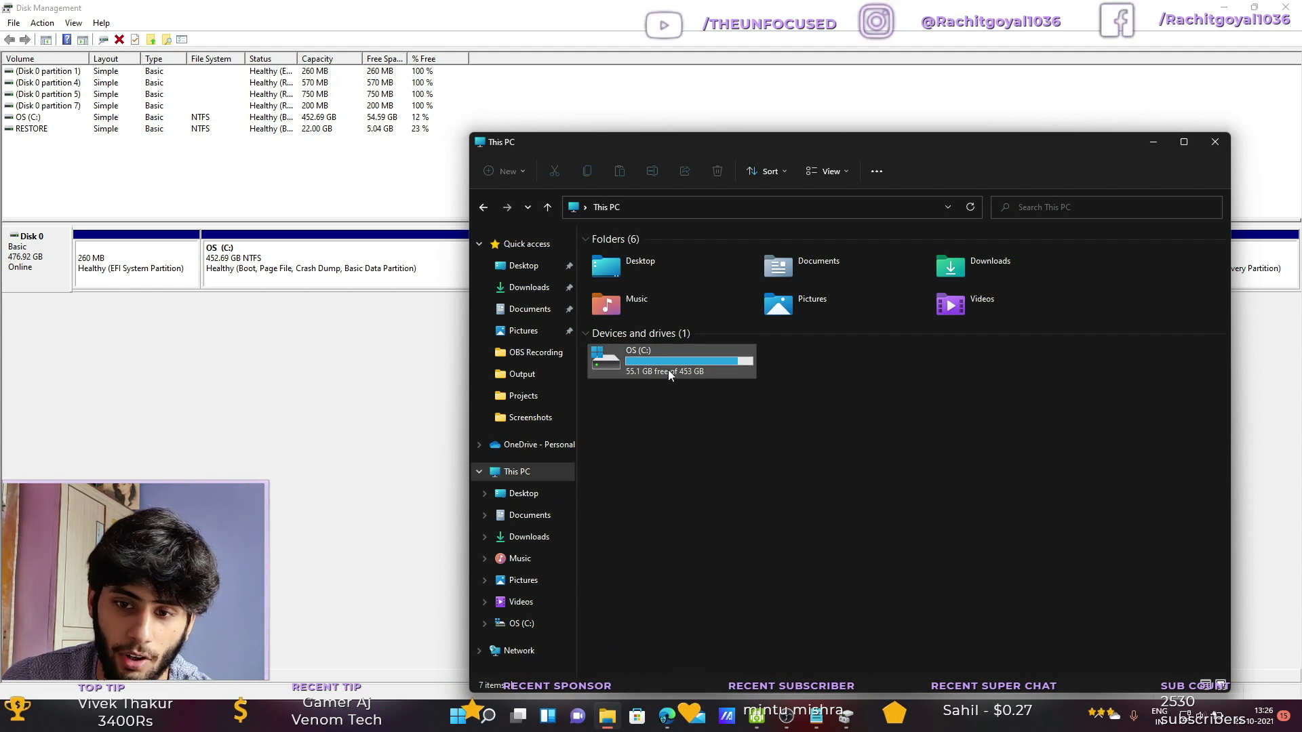
pyautogui.moveTo(689, 372)
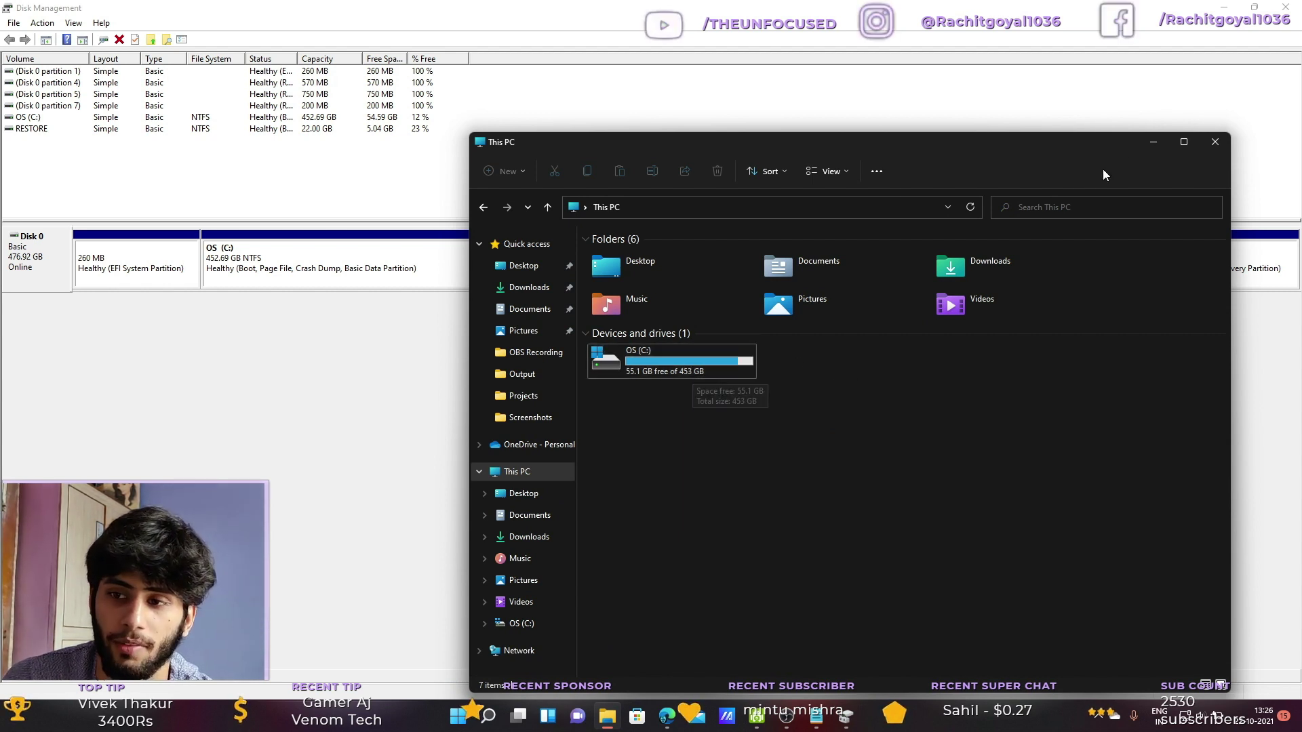
pyautogui.click(1153, 142)
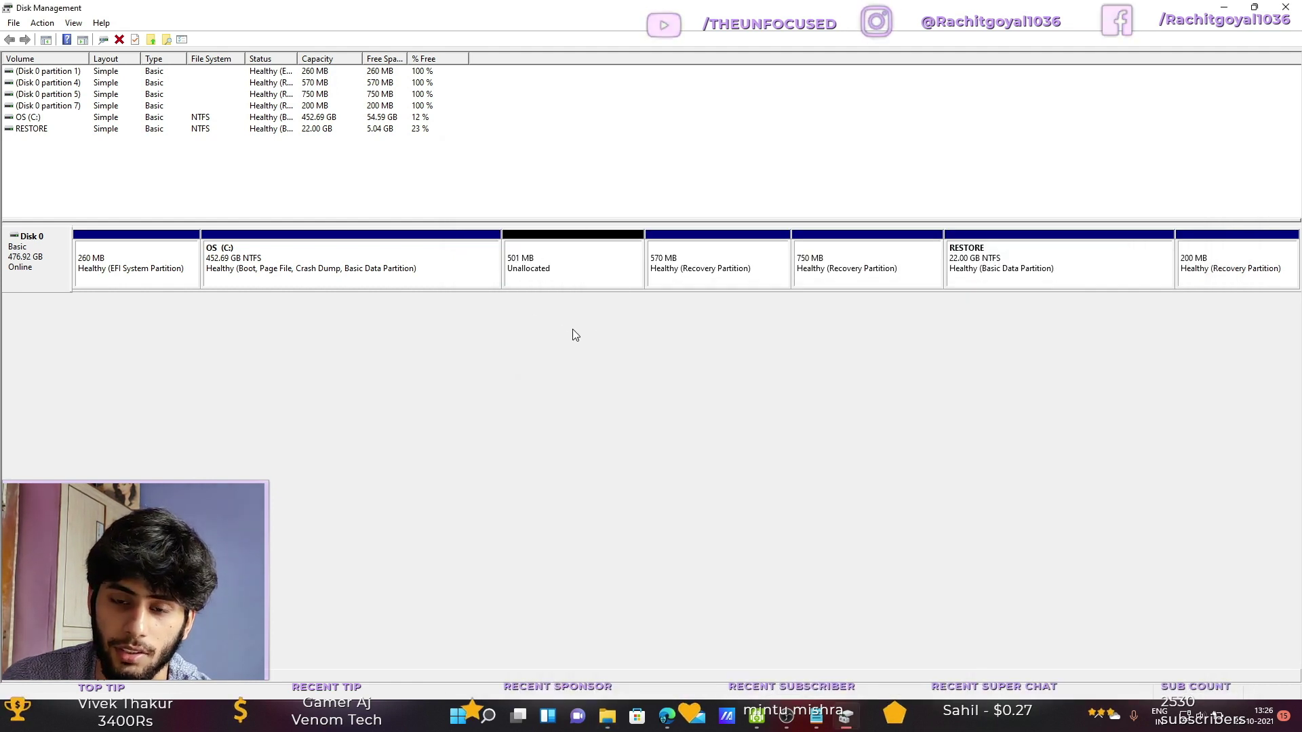
# Create a new 499 MB simple volume in the unallocated space with drive letter Z, keeping the default NTFS format and volume label
pyautogui.rightClick(551, 275)
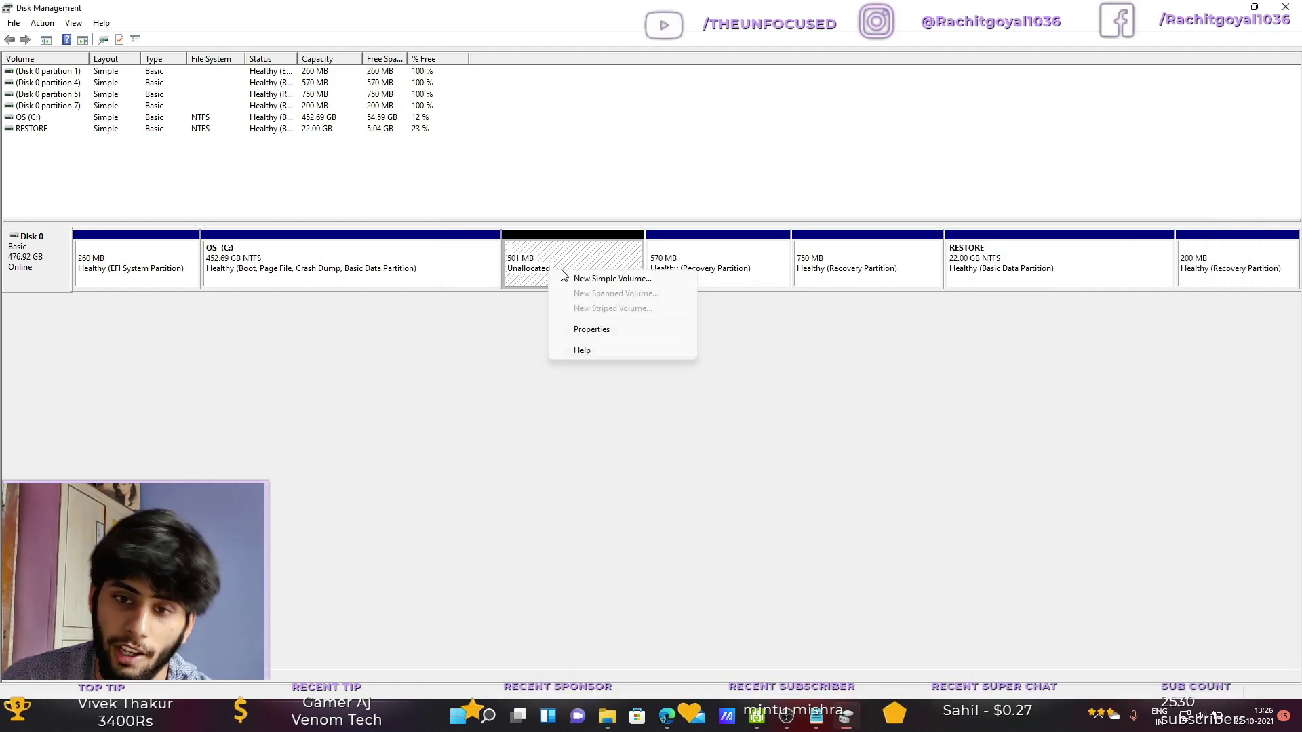
pyautogui.click(604, 280)
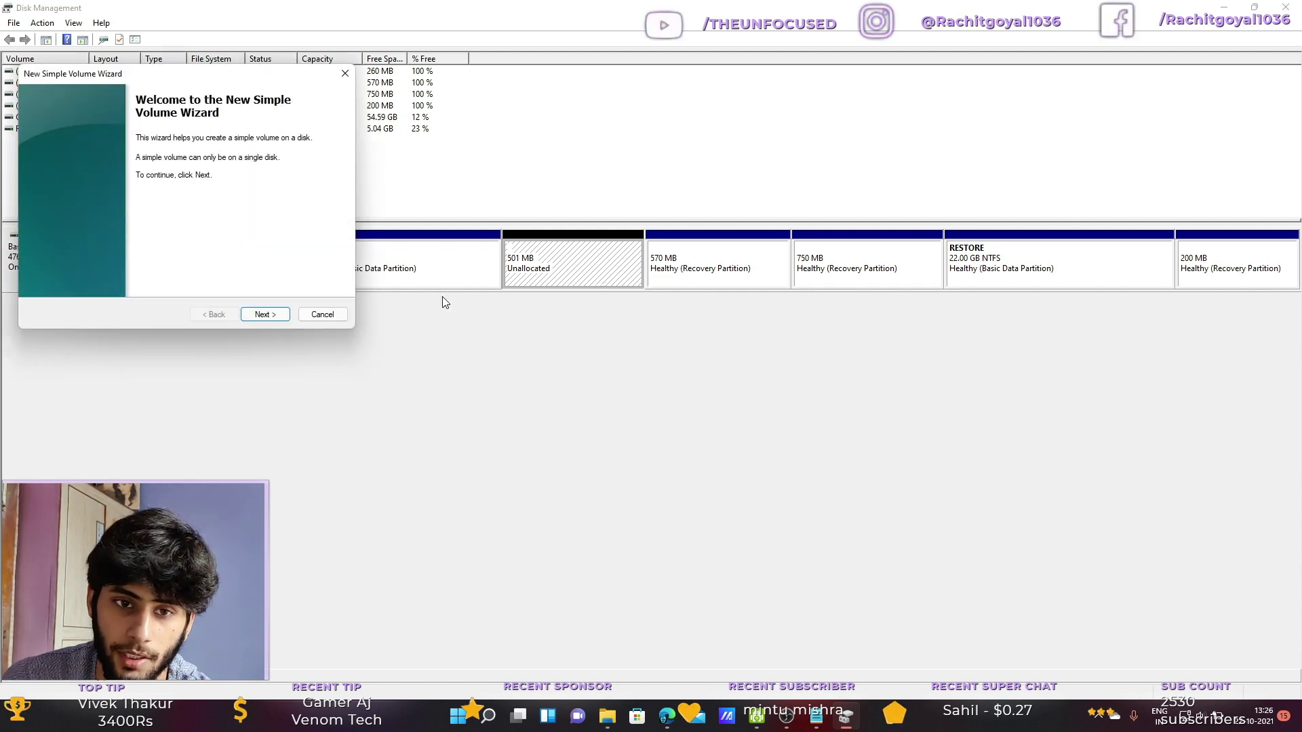
pyautogui.click(274, 314)
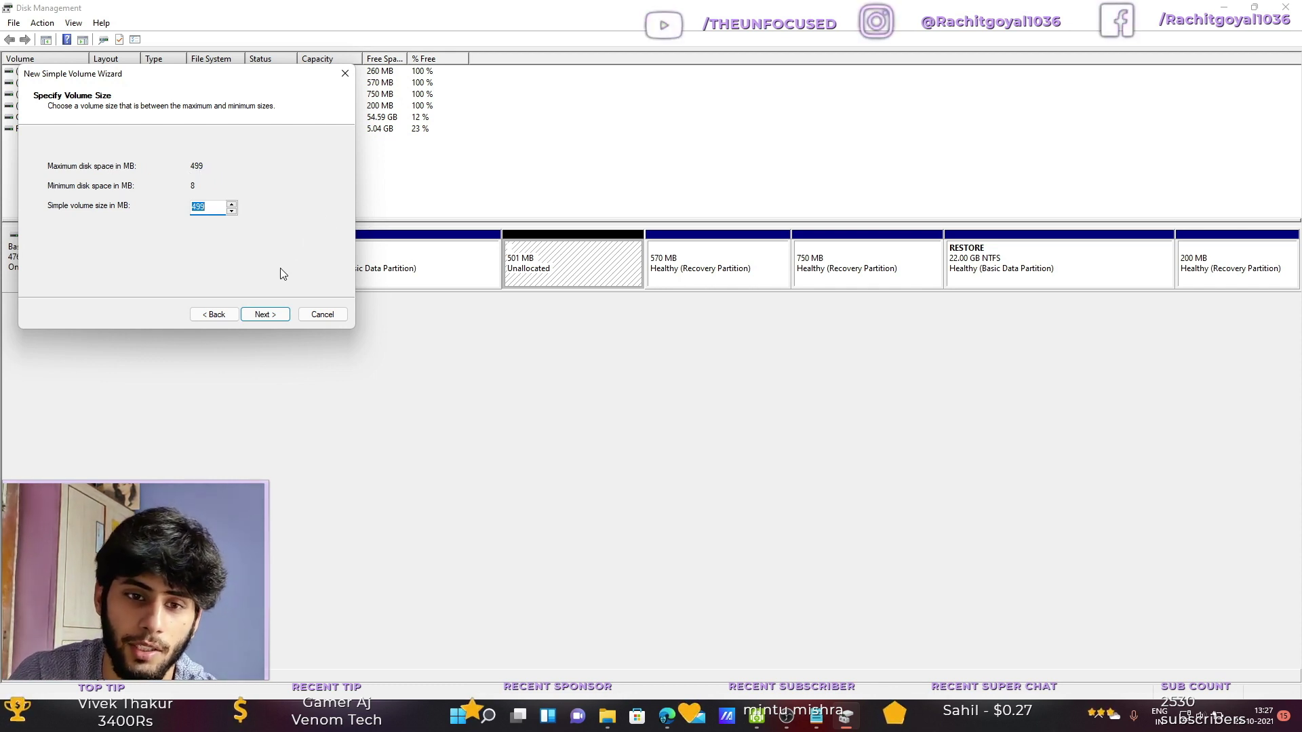
pyautogui.click(265, 315)
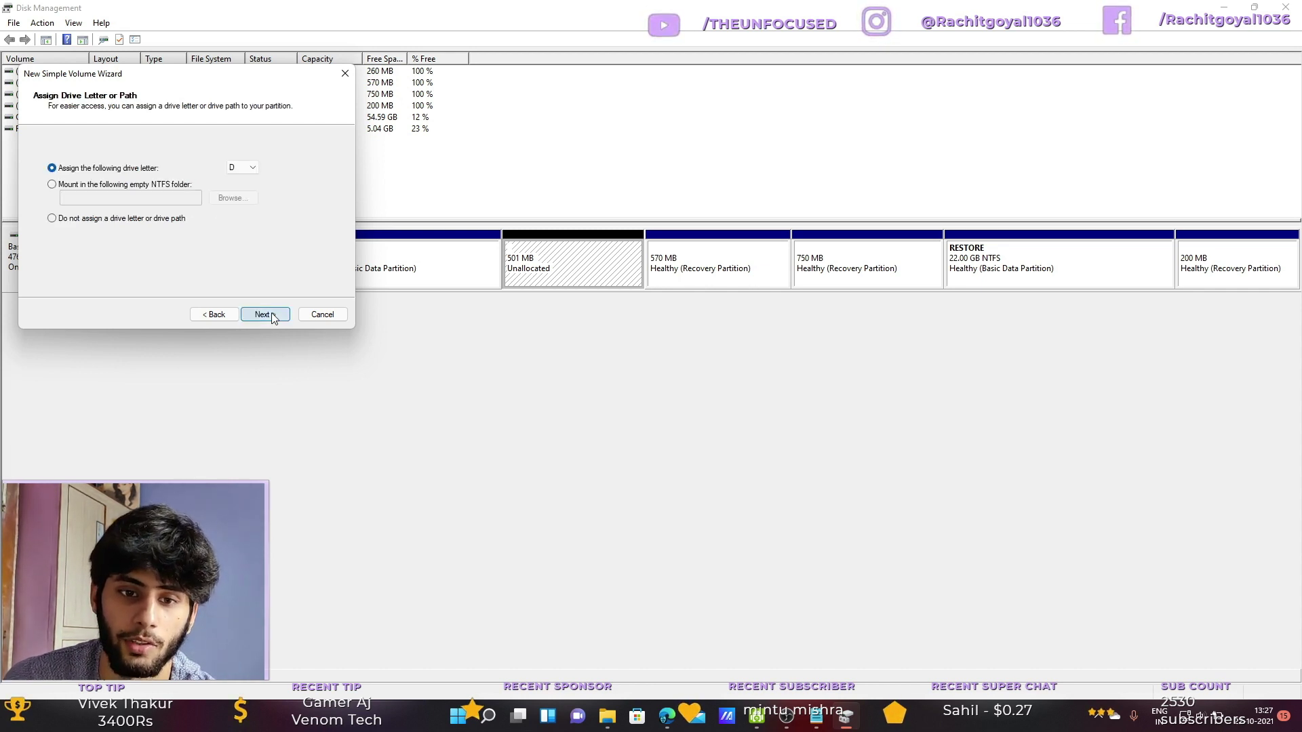
pyautogui.click(253, 168)
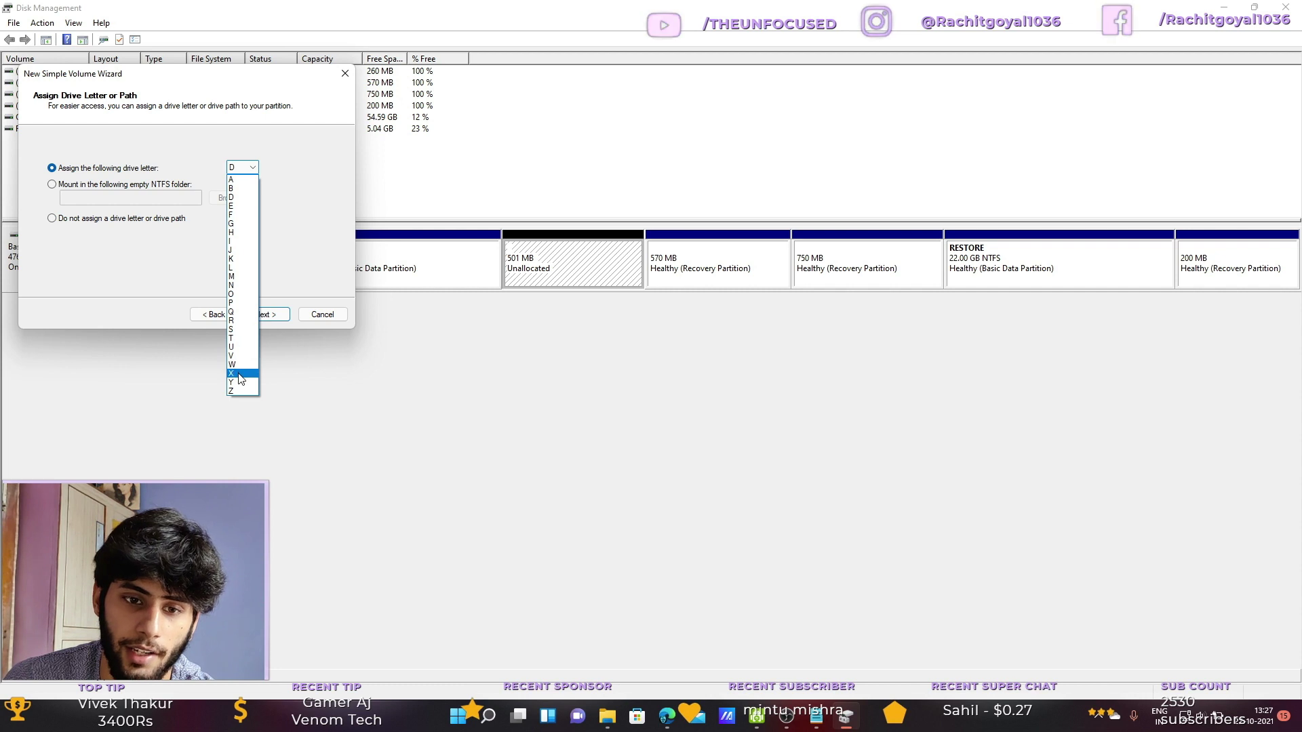
pyautogui.click(233, 391)
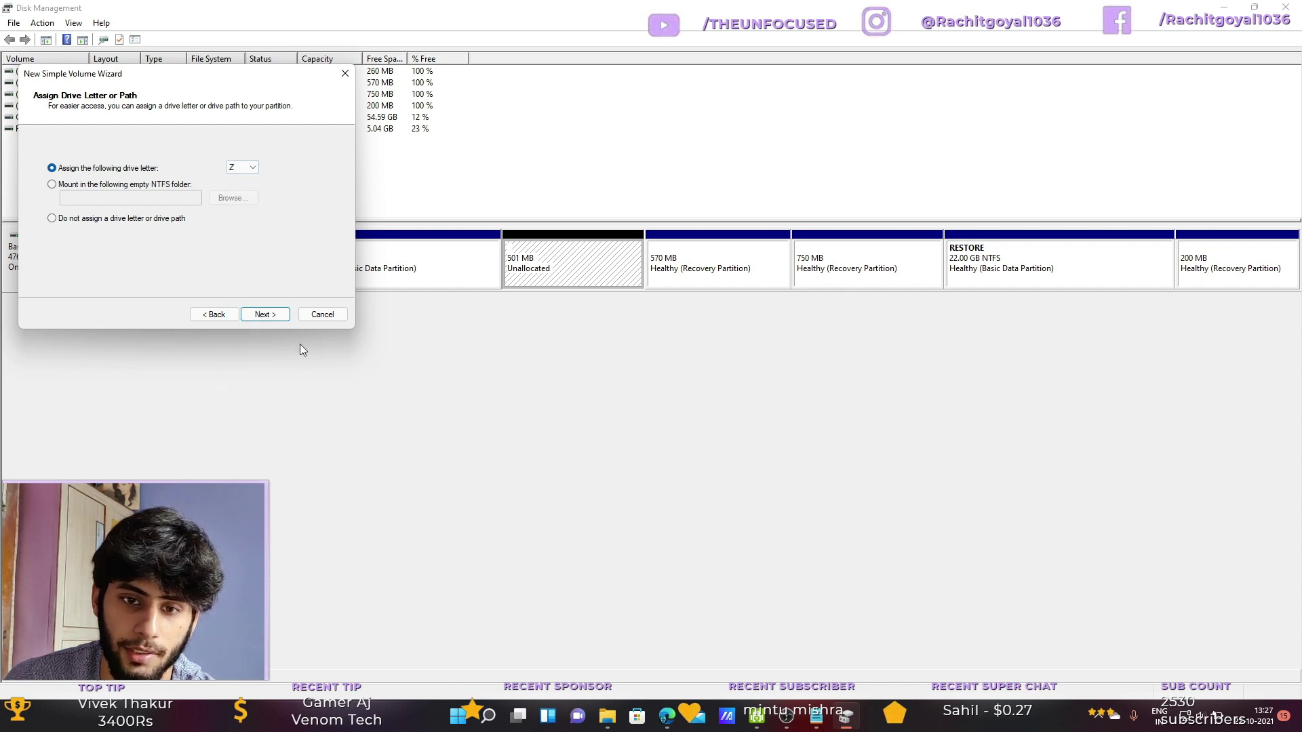
pyautogui.click(266, 315)
pyautogui.click(267, 314)
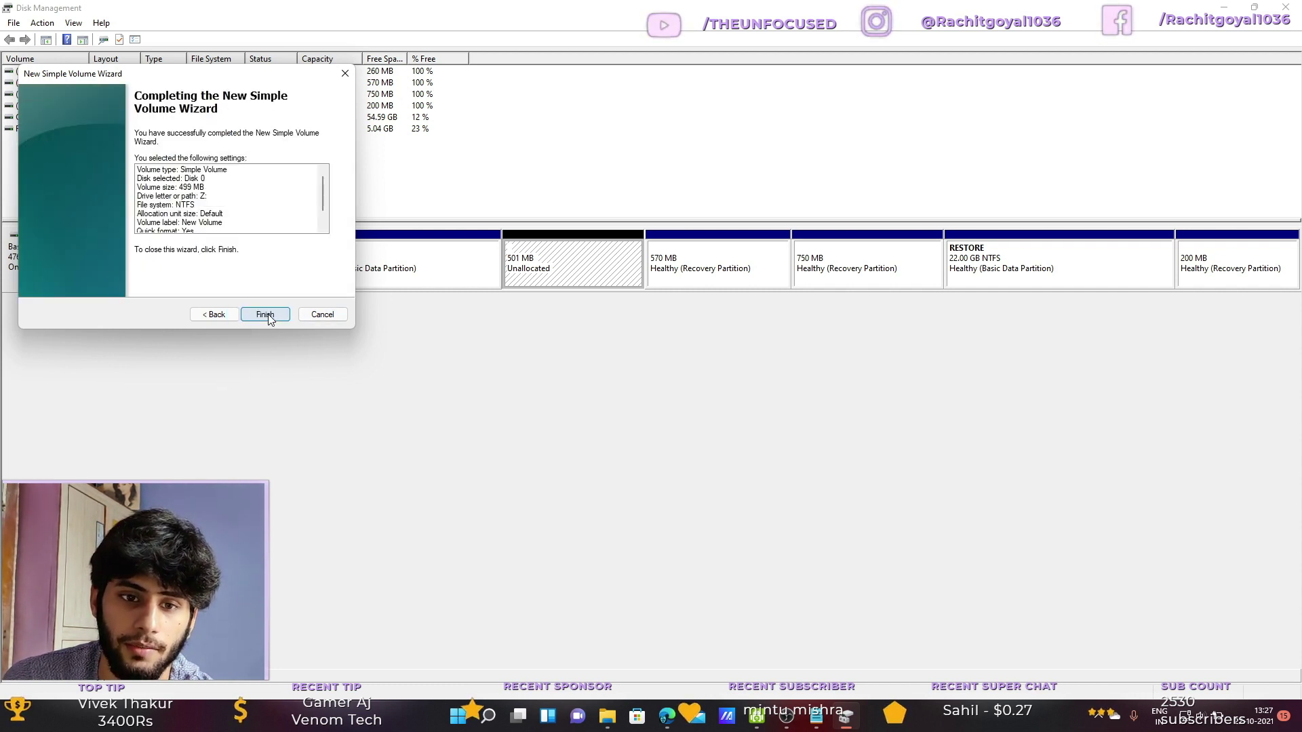
pyautogui.click(265, 315)
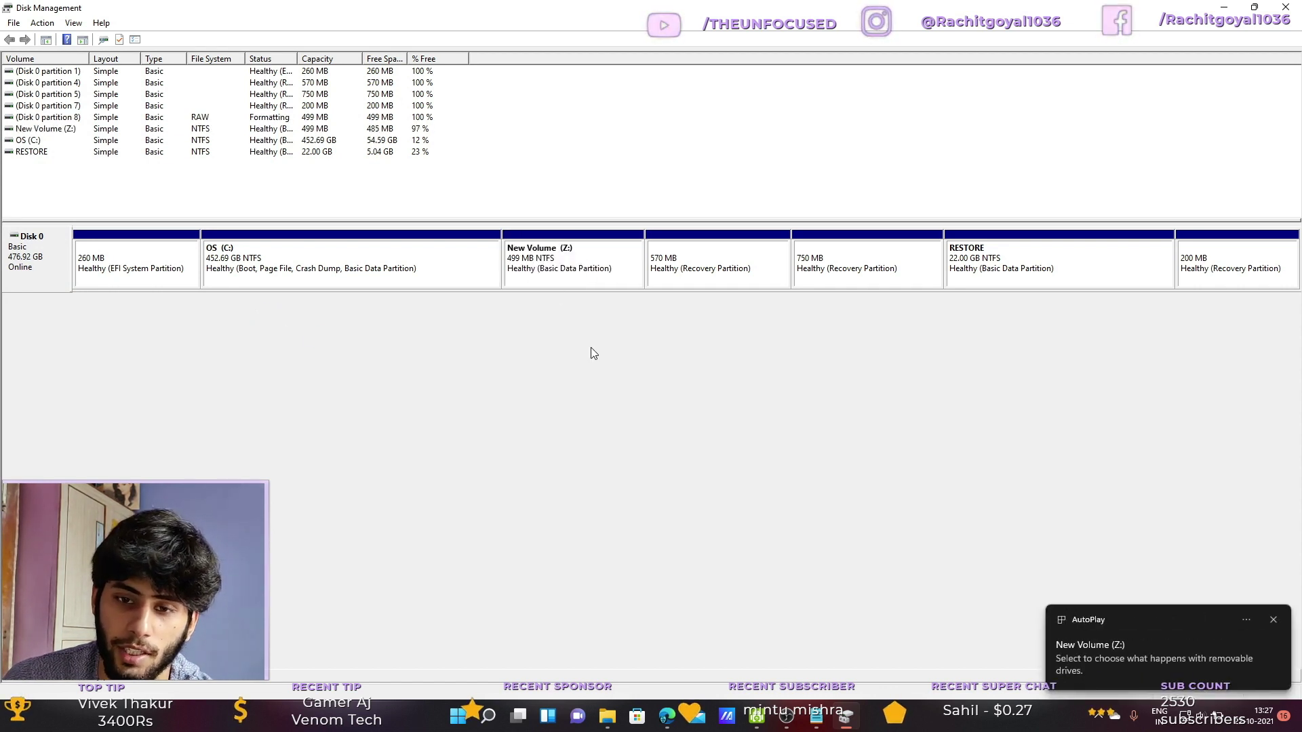
# Inspect New Volume (Z:) alongside the C: drive in File Explorer, and return to Disk Management
pyautogui.click(607, 715)
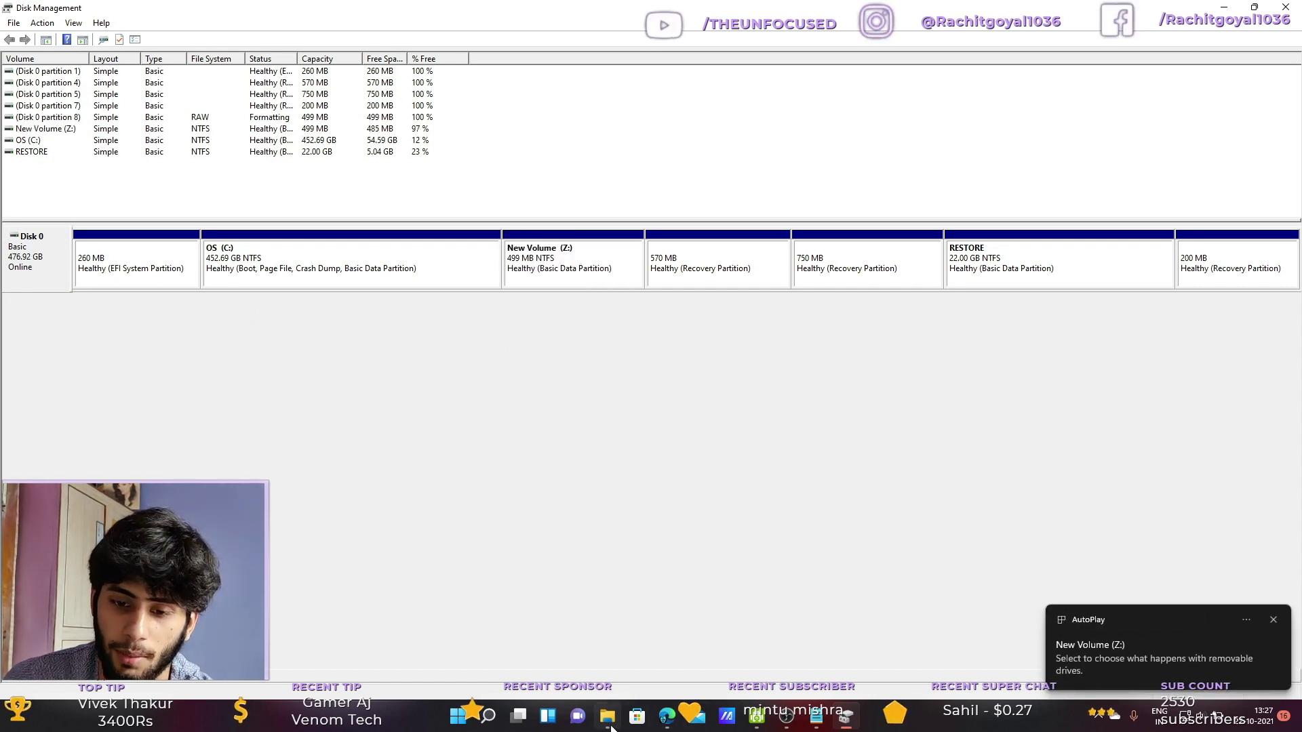
pyautogui.doubleClick(861, 360)
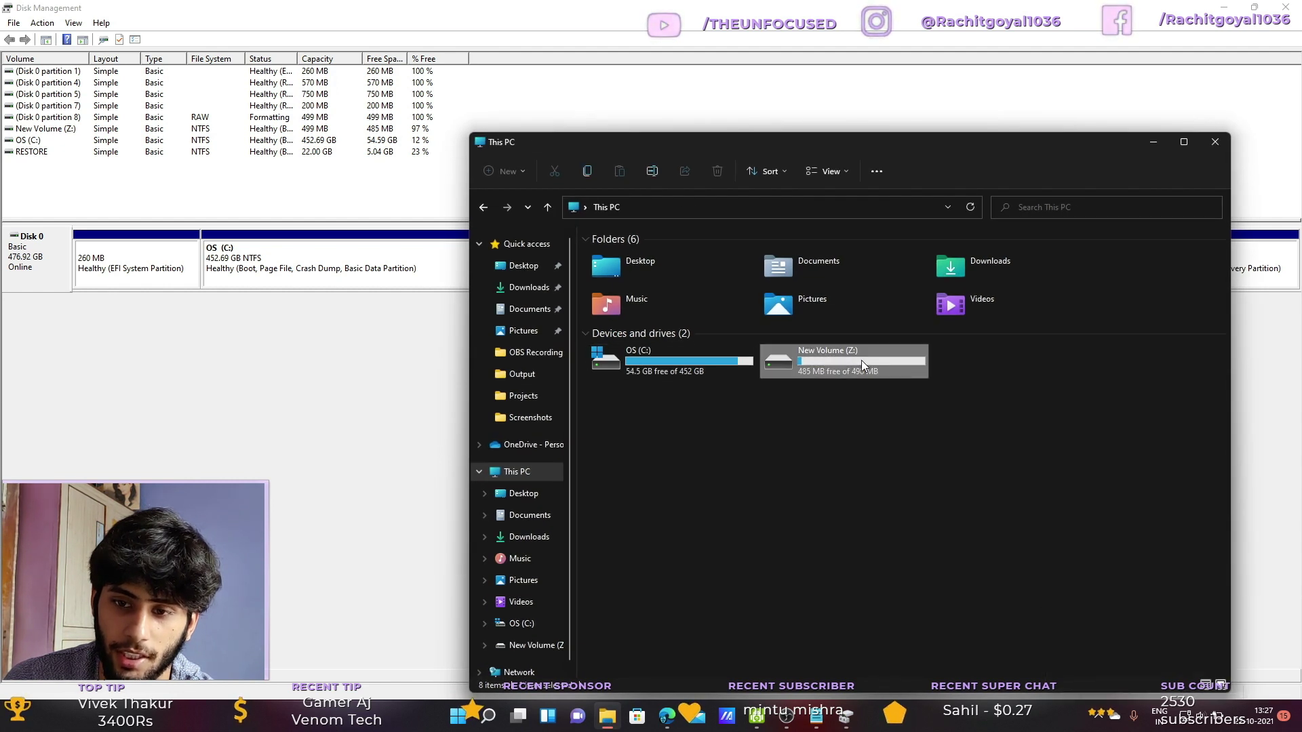
pyautogui.click(606, 207)
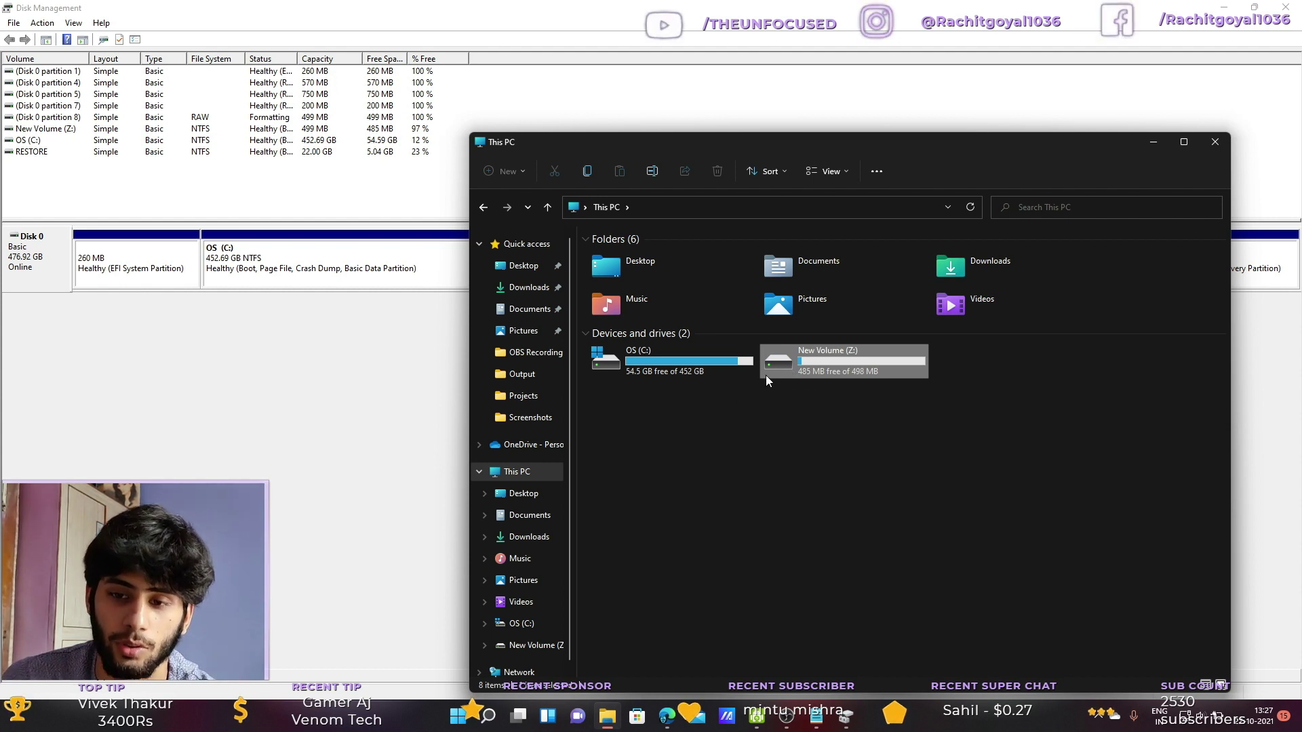
pyautogui.click(692, 352)
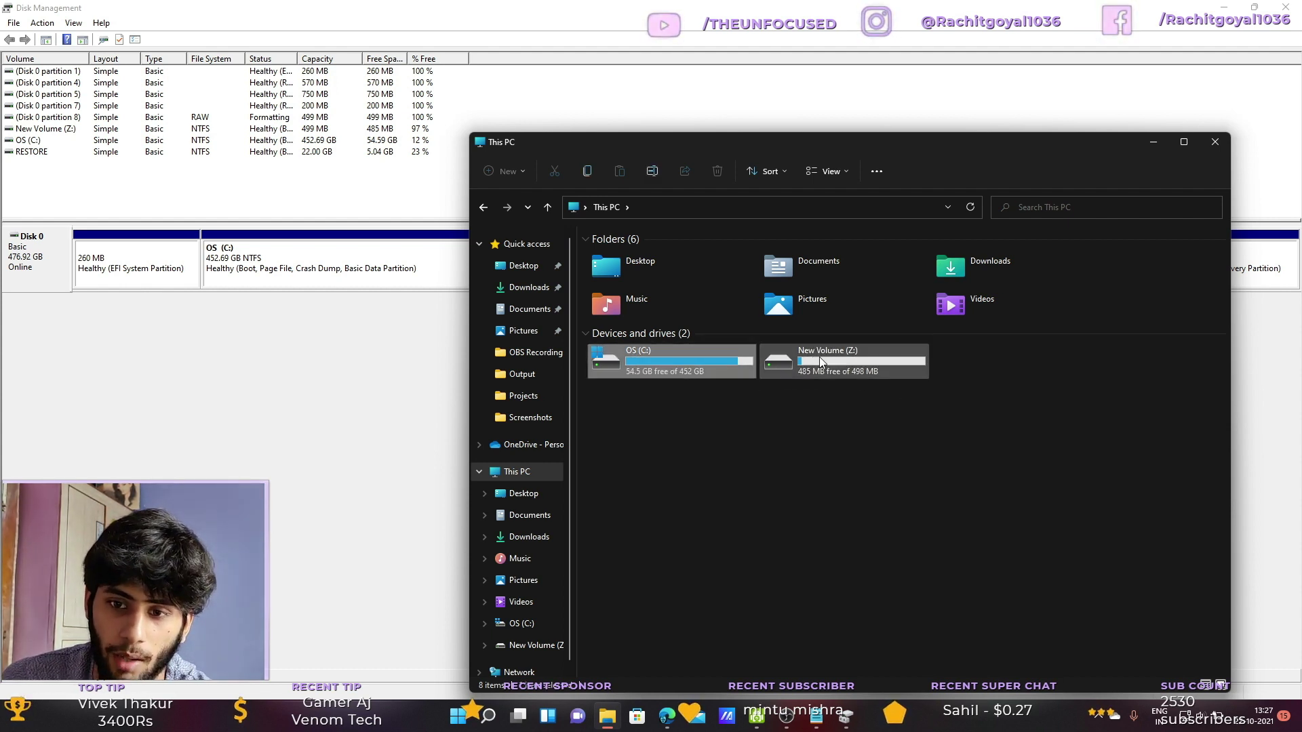
pyautogui.click(898, 365)
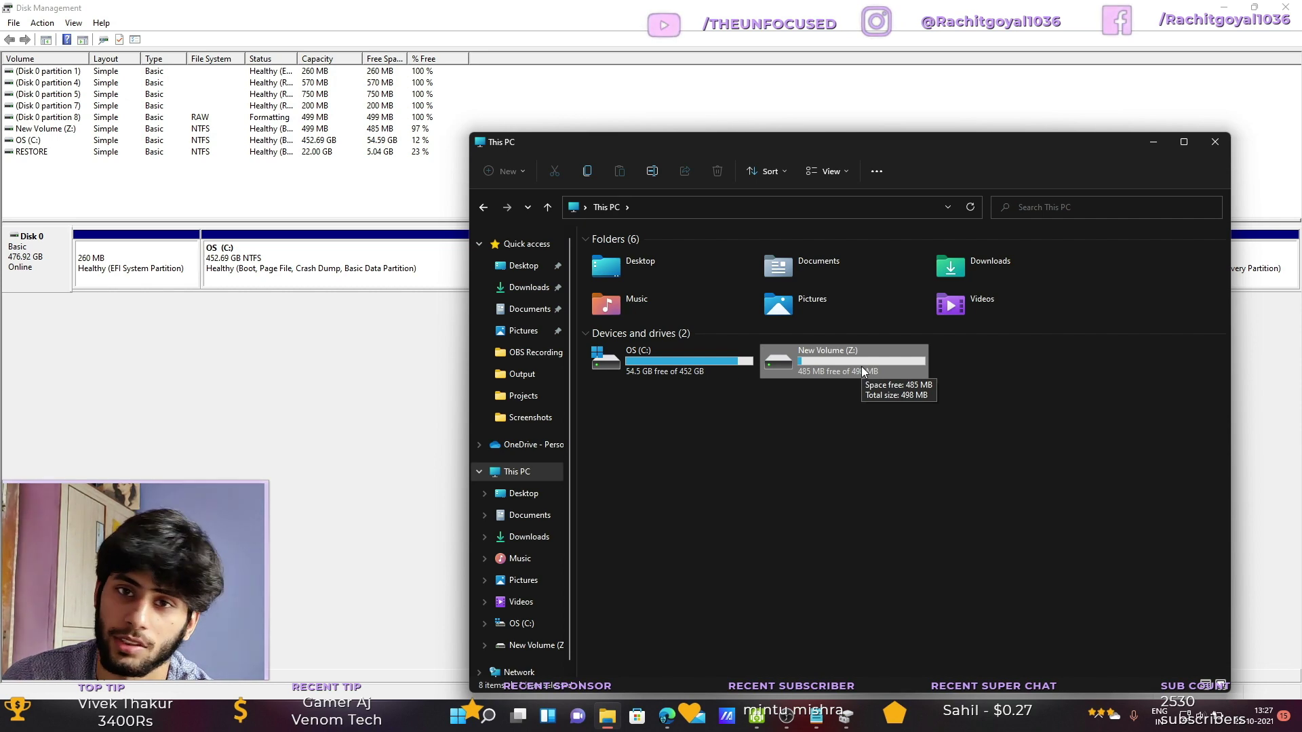
pyautogui.click(787, 718)
pyautogui.click(787, 718)
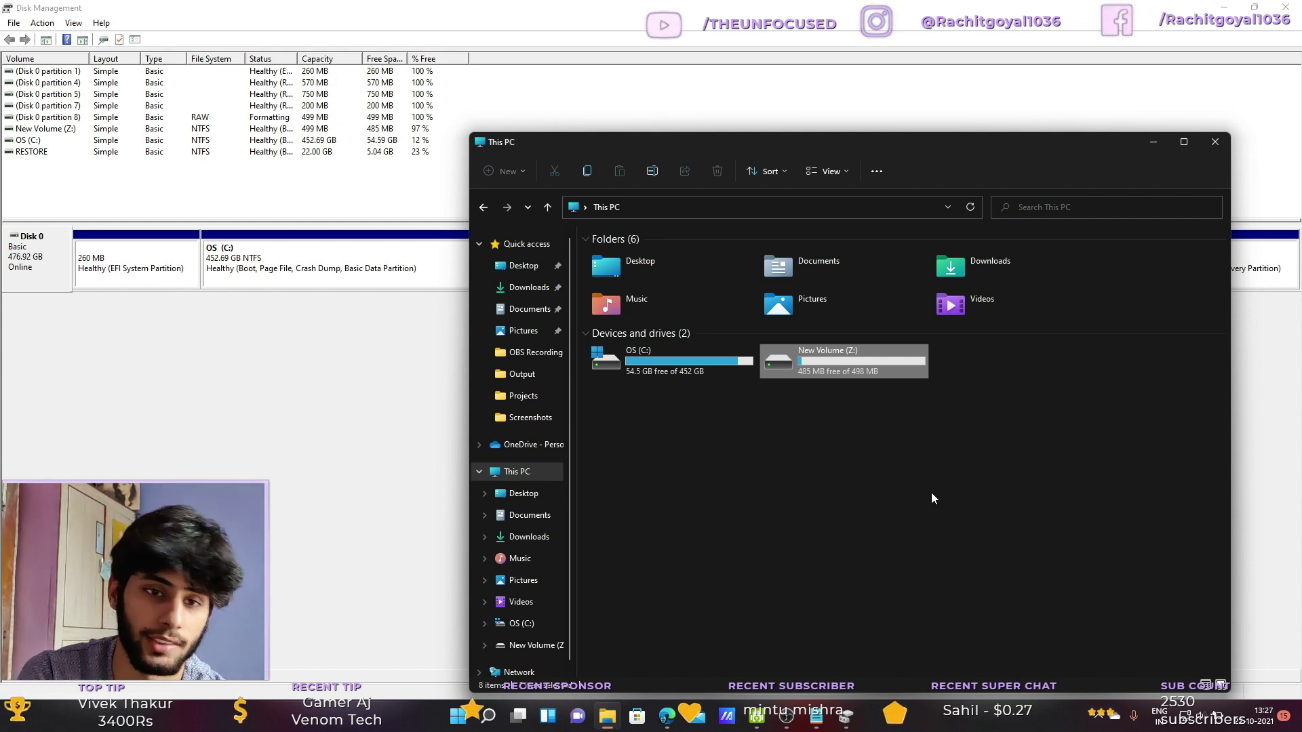
pyautogui.click(1155, 144)
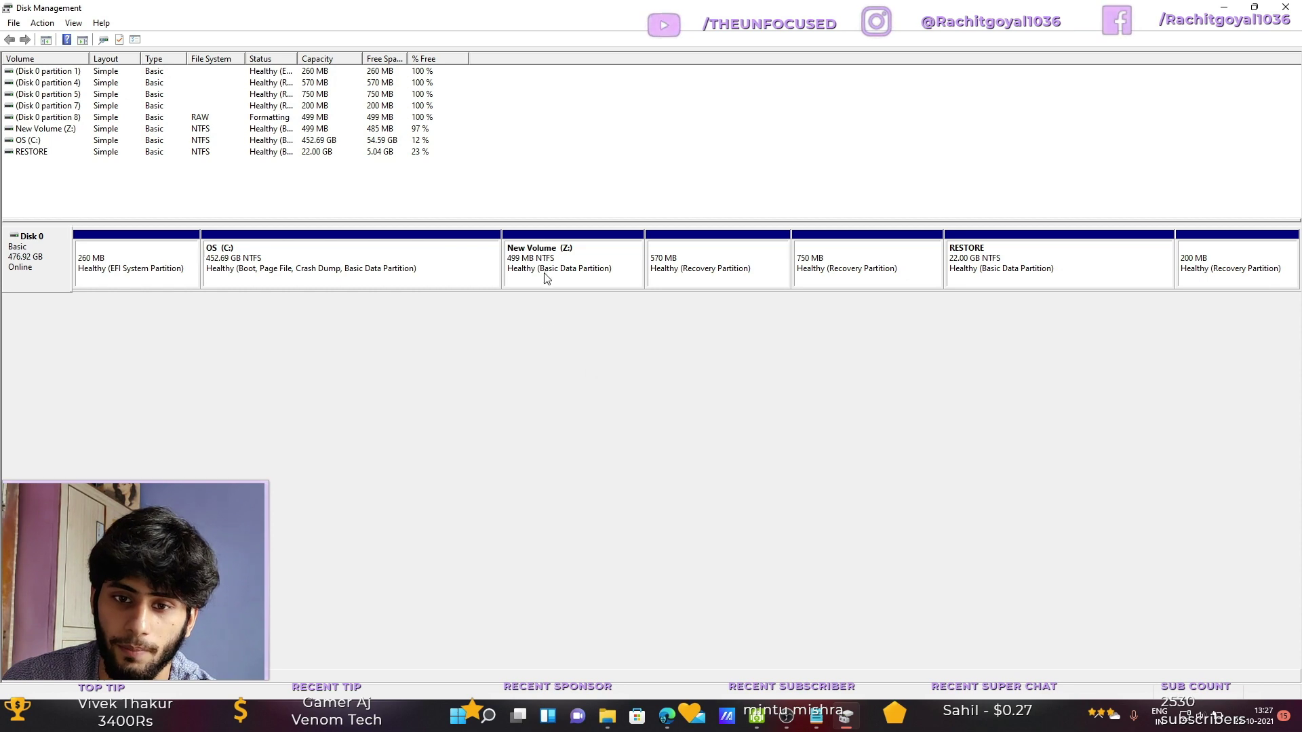
# Minimize Disk Management, view the MiniTool Partition Wizard Technician 2020 download page in Microsoft Edge, and minimize the browser
pyautogui.click(1224, 7)
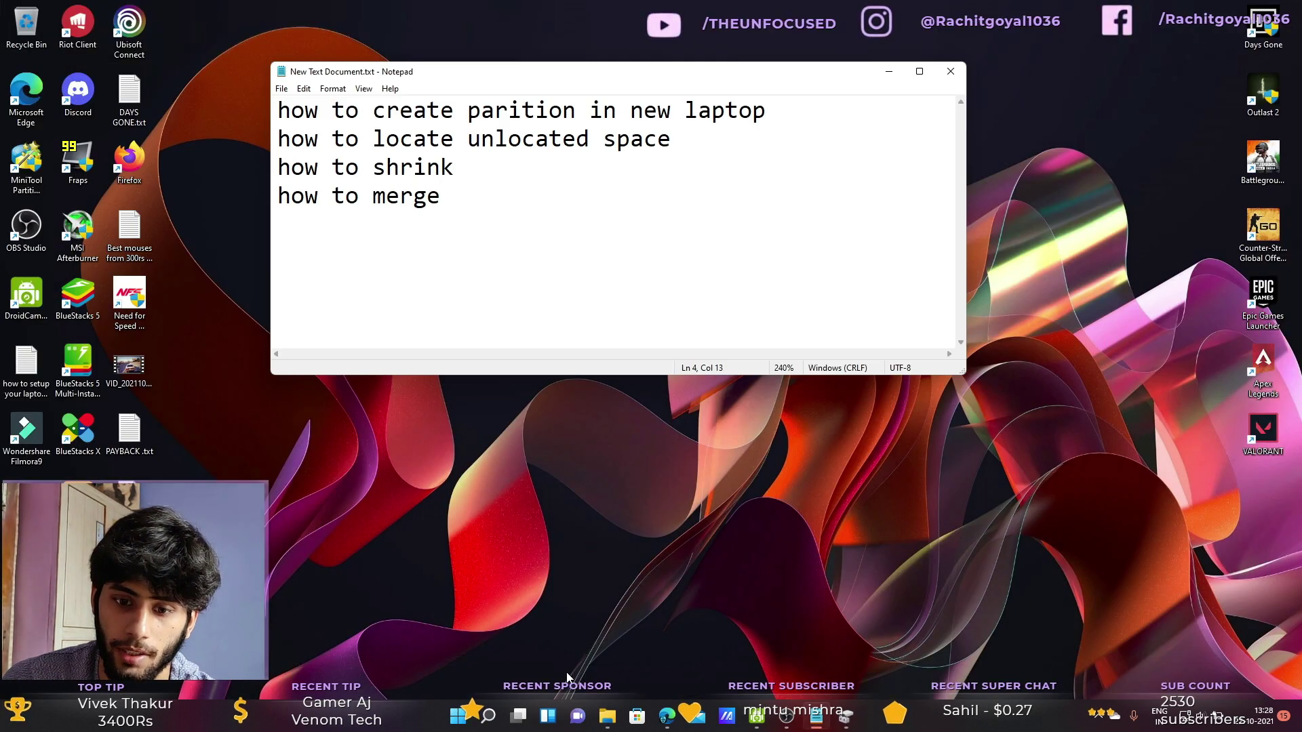
pyautogui.click(666, 715)
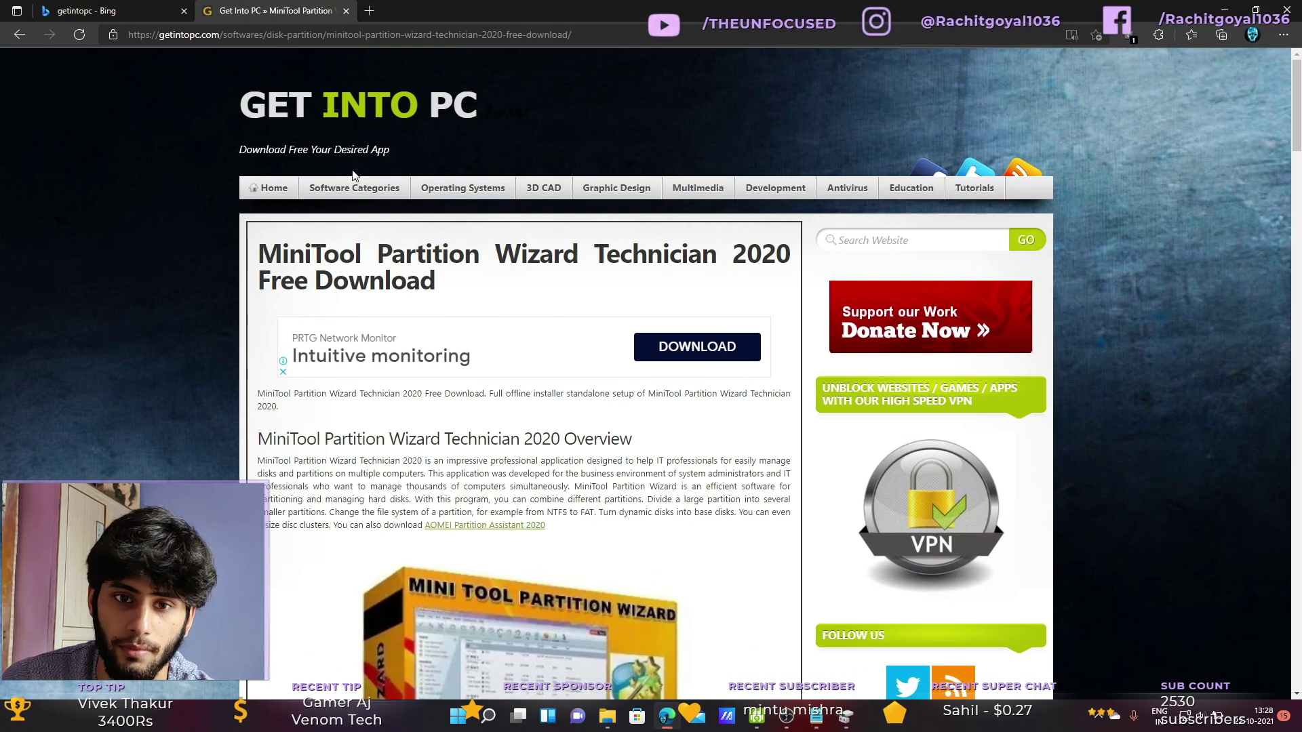
pyautogui.moveTo(261, 249); pyautogui.dragTo(792, 258)
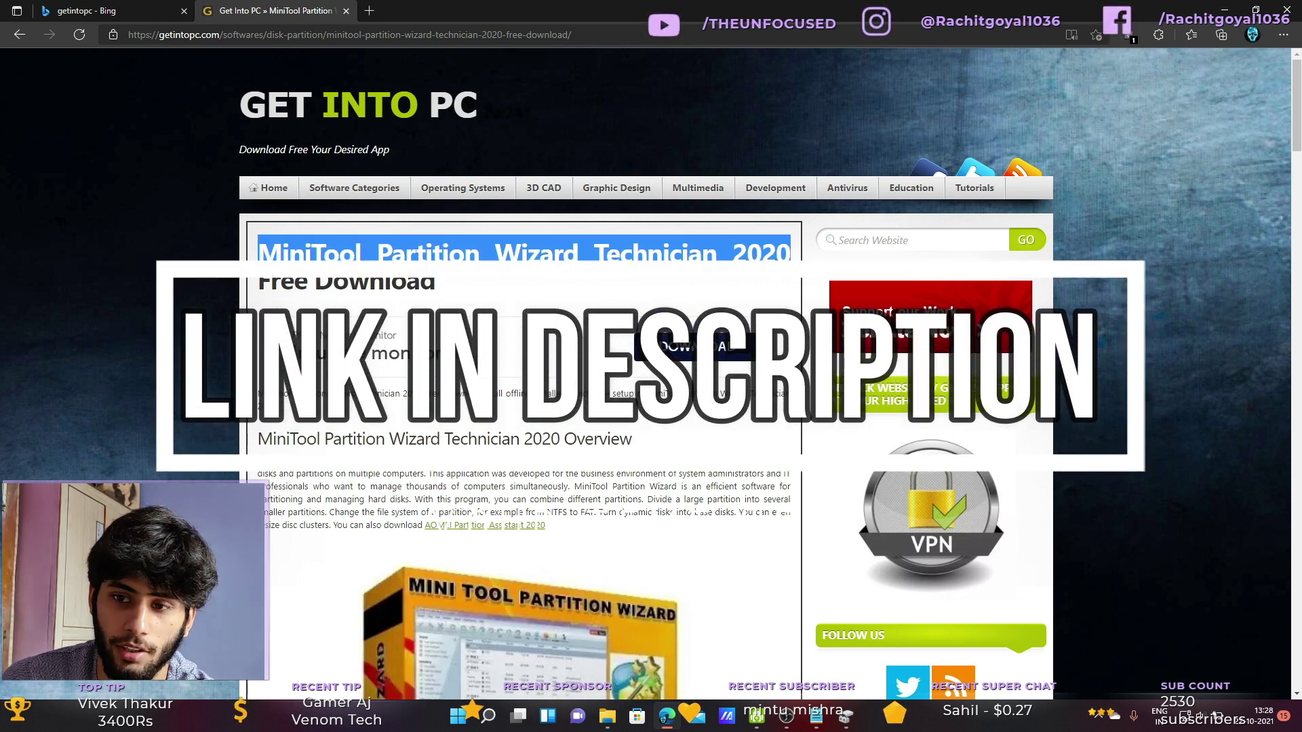
pyautogui.click(612, 222)
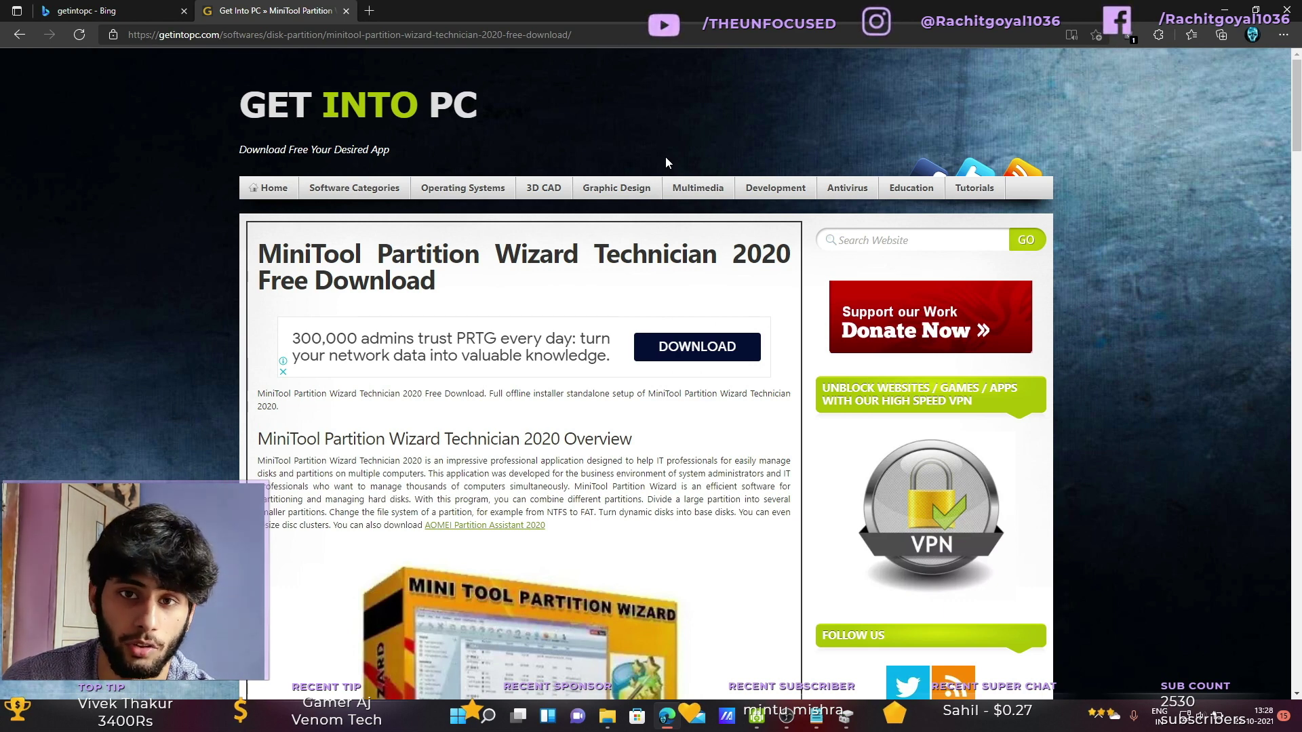
pyautogui.click(1224, 10)
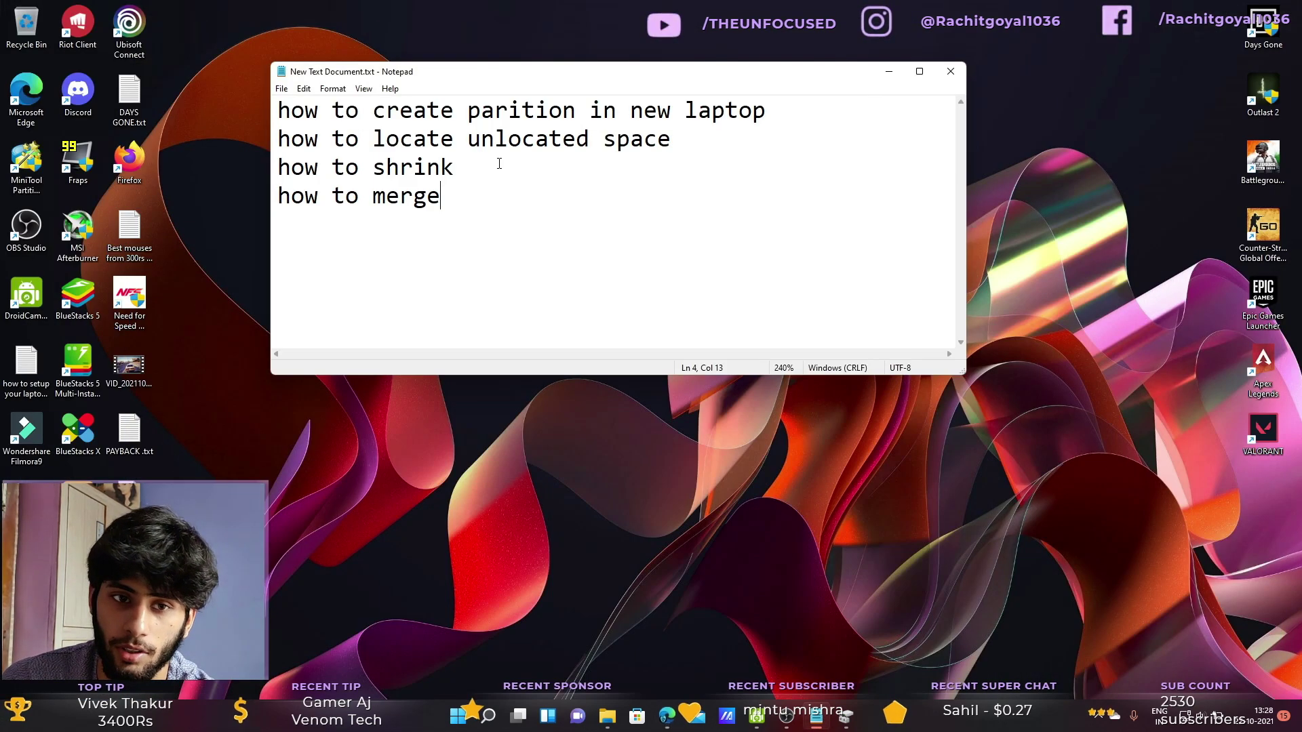
# Launch MiniTool Partition Wizard from the desktop and dismiss the ShadowMaker promotional message
pyautogui.doubleClick(26, 169)
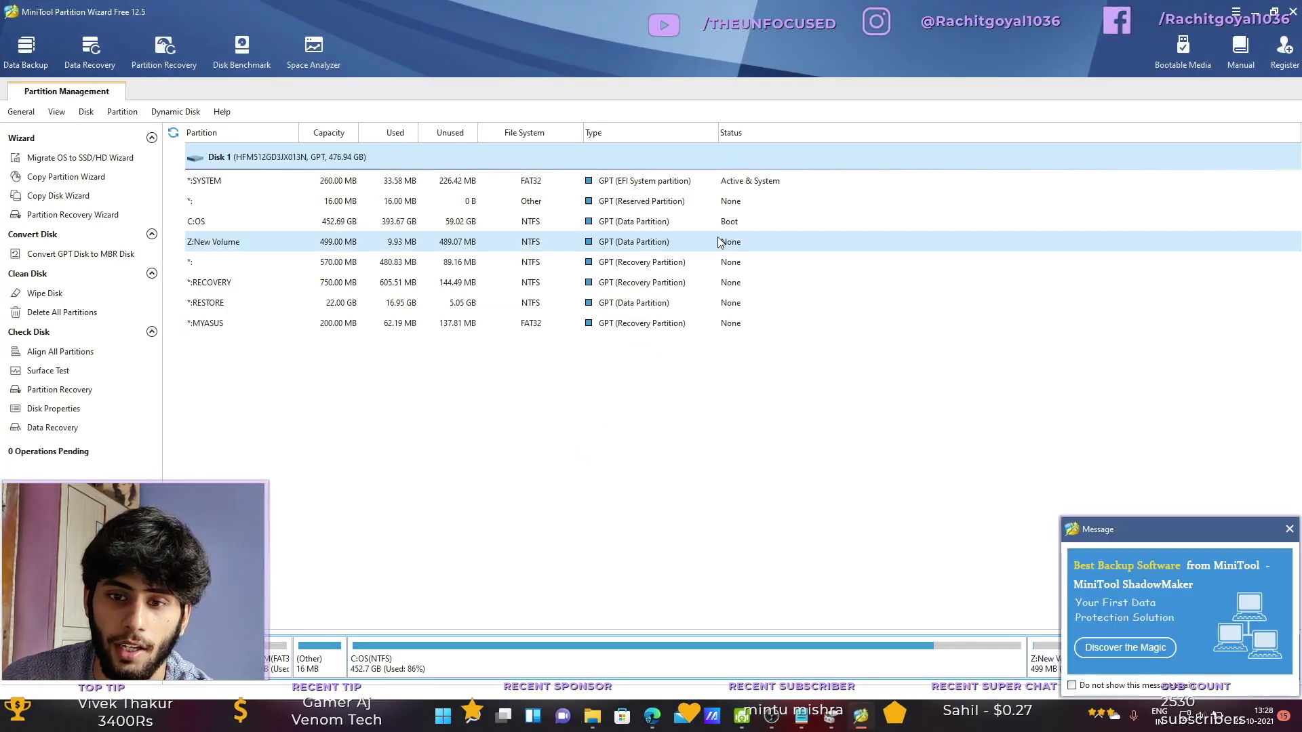
pyautogui.click(1289, 529)
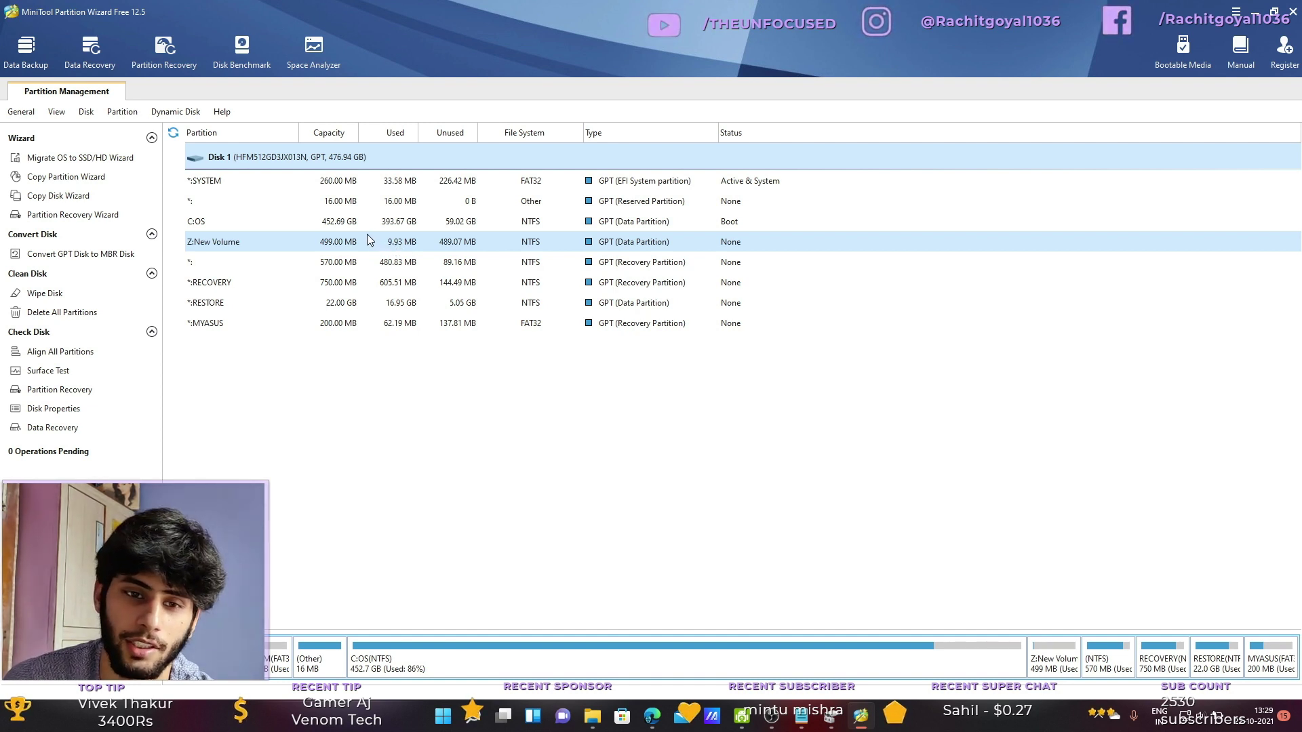
pyautogui.click(337, 230)
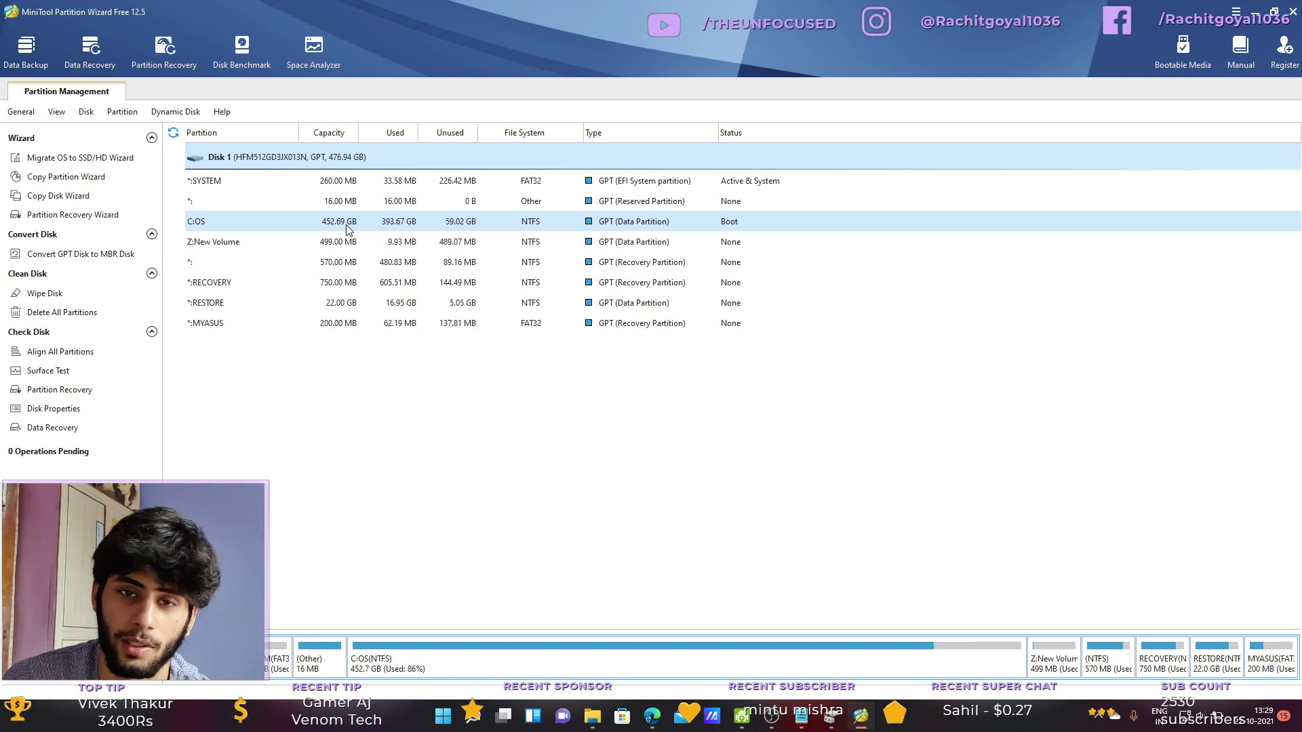
pyautogui.rightClick(344, 226)
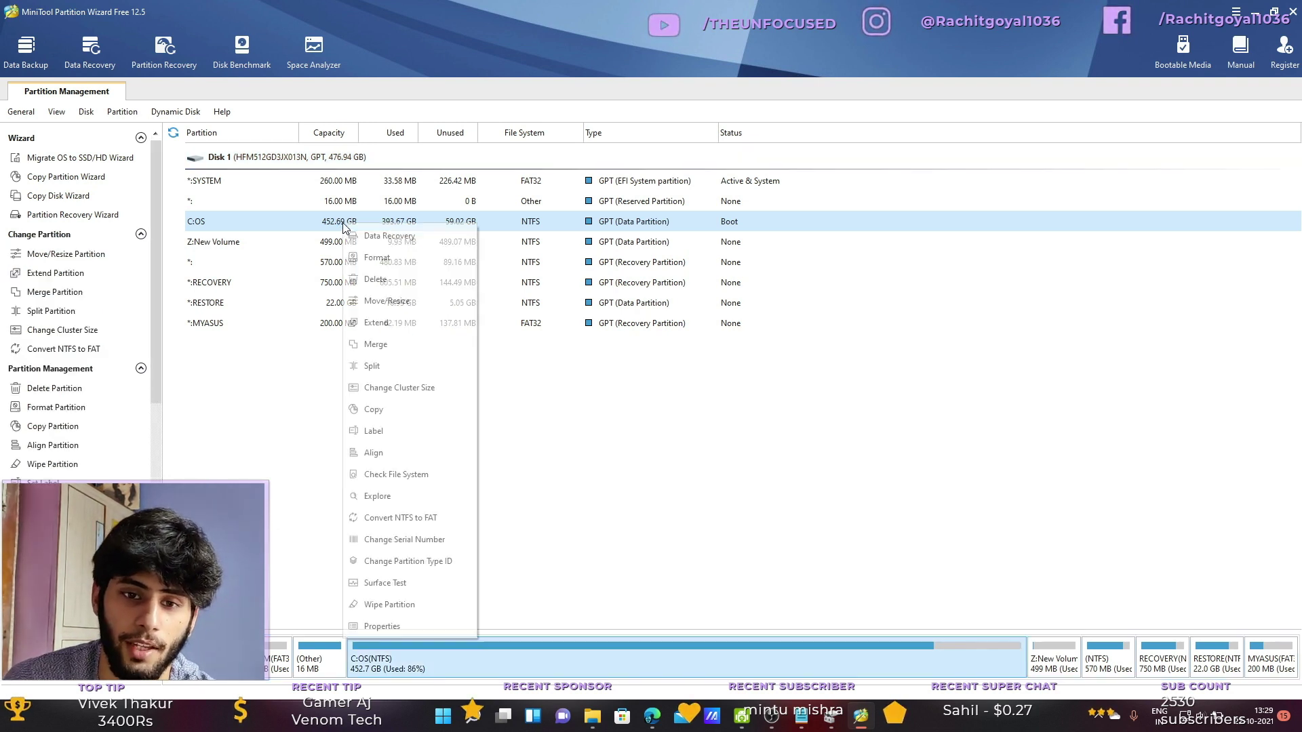
pyautogui.click(391, 324)
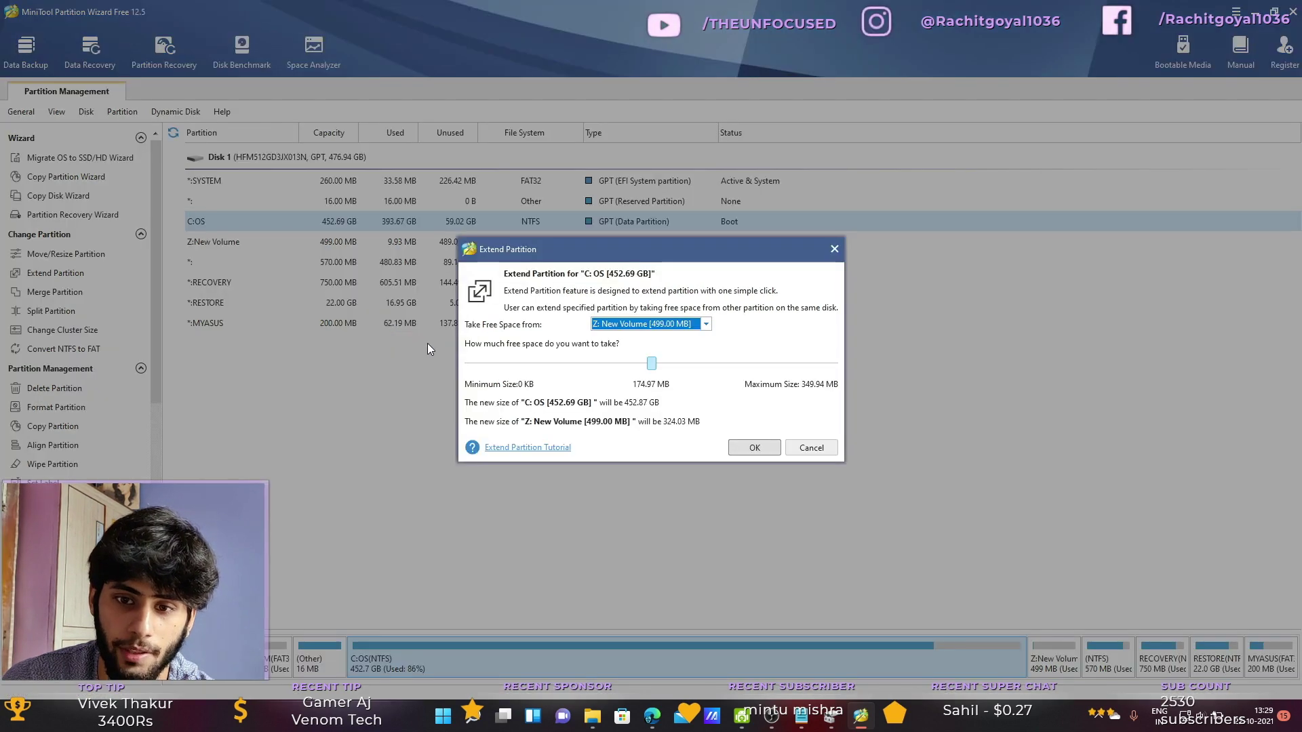
pyautogui.click(704, 325)
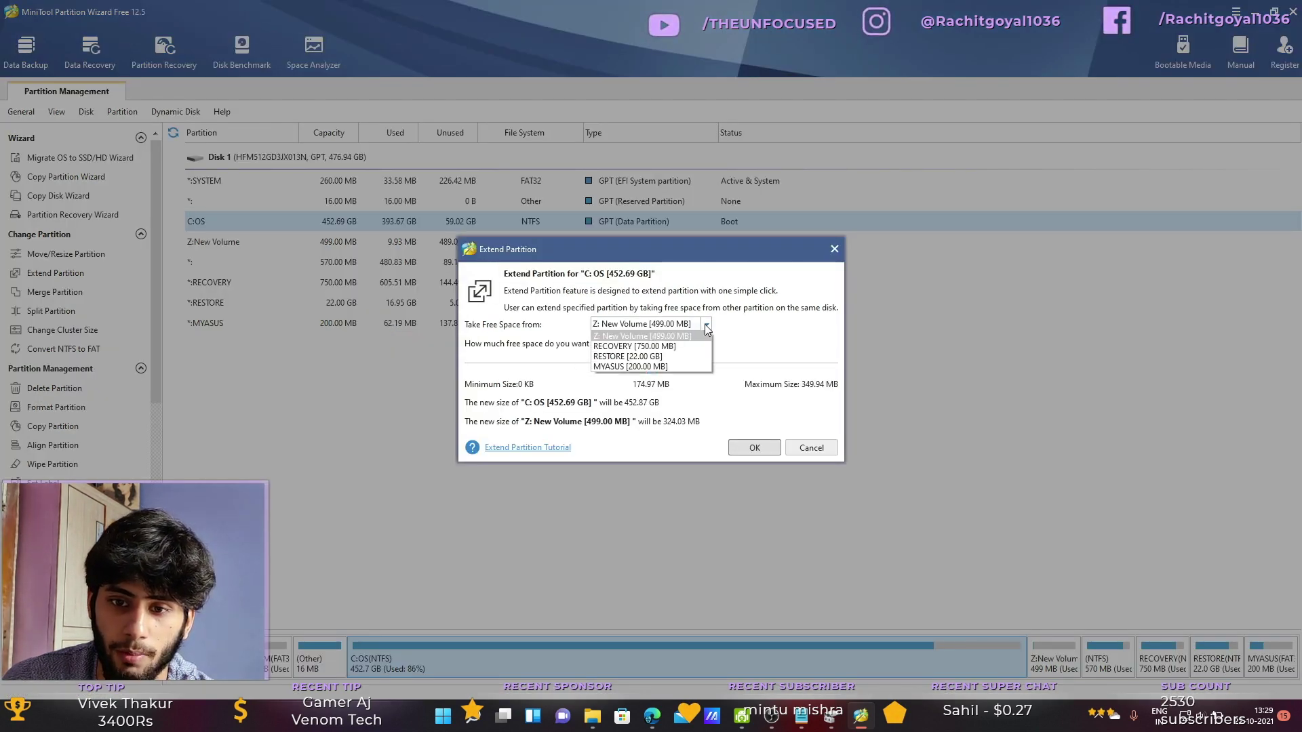
pyautogui.click(672, 337)
pyautogui.moveTo(652, 363); pyautogui.dragTo(882, 370)
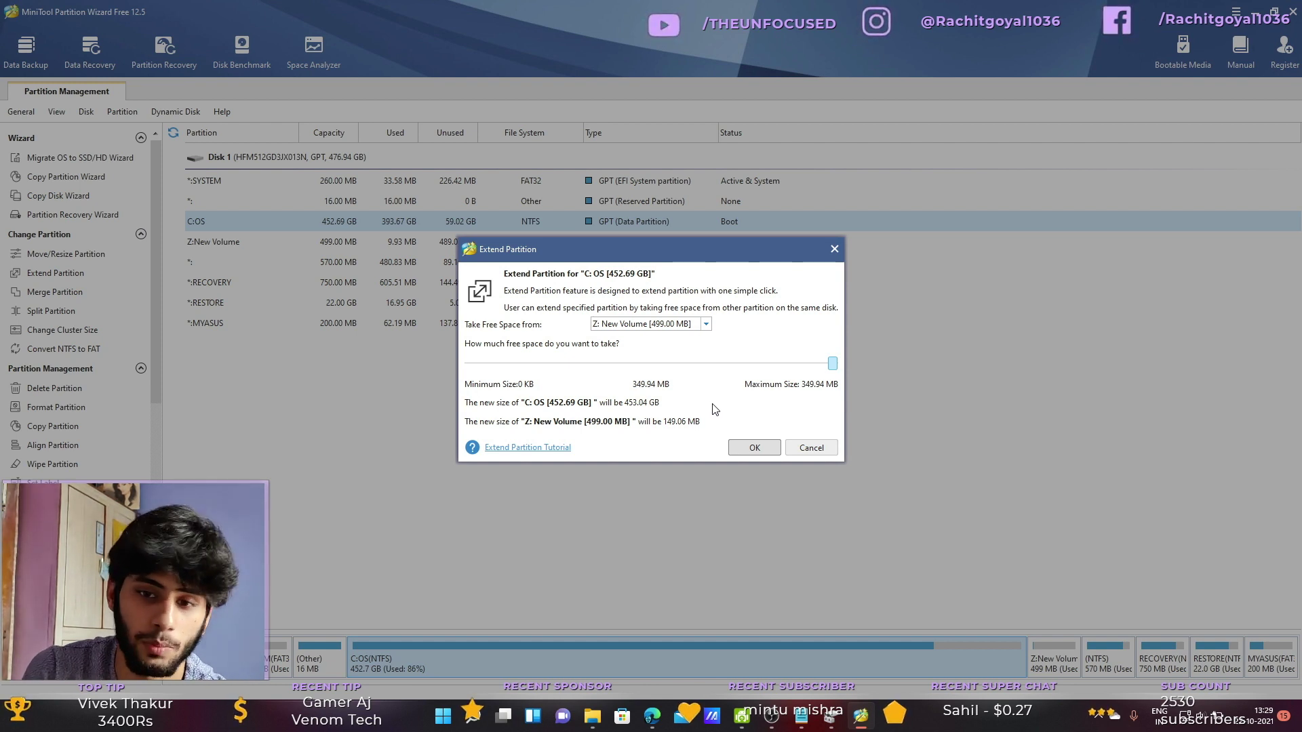
pyautogui.click(811, 447)
# Delete the Z: New Volume partition and extend C:OS with the full 500.68 MB of unallocated space
pyautogui.rightClick(302, 248)
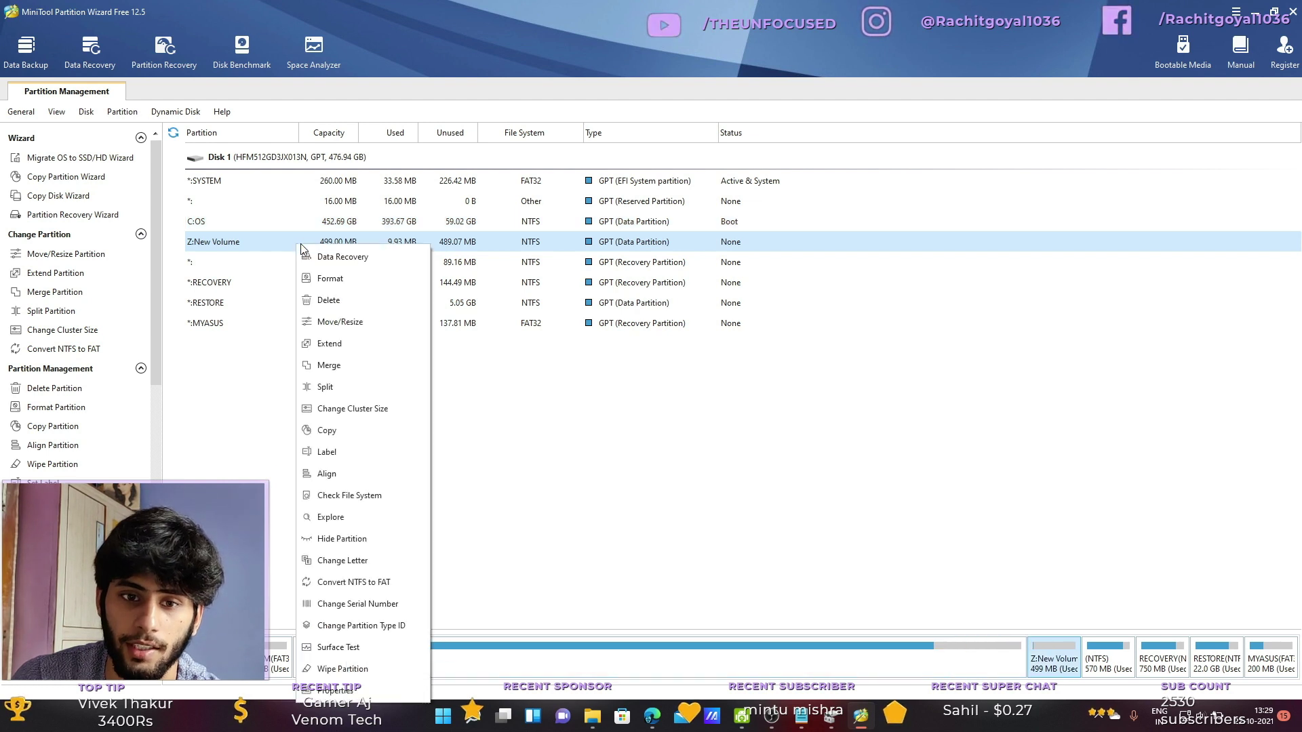
pyautogui.click(329, 300)
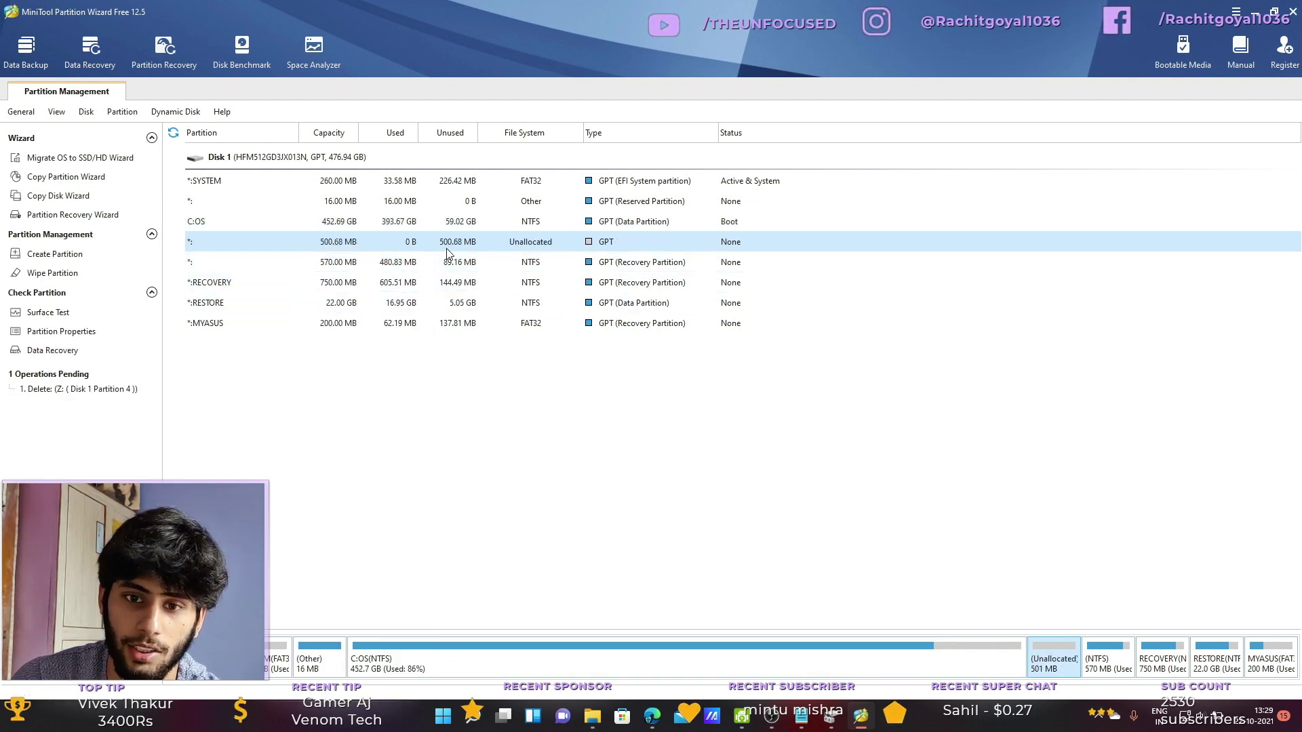
pyautogui.click(365, 221)
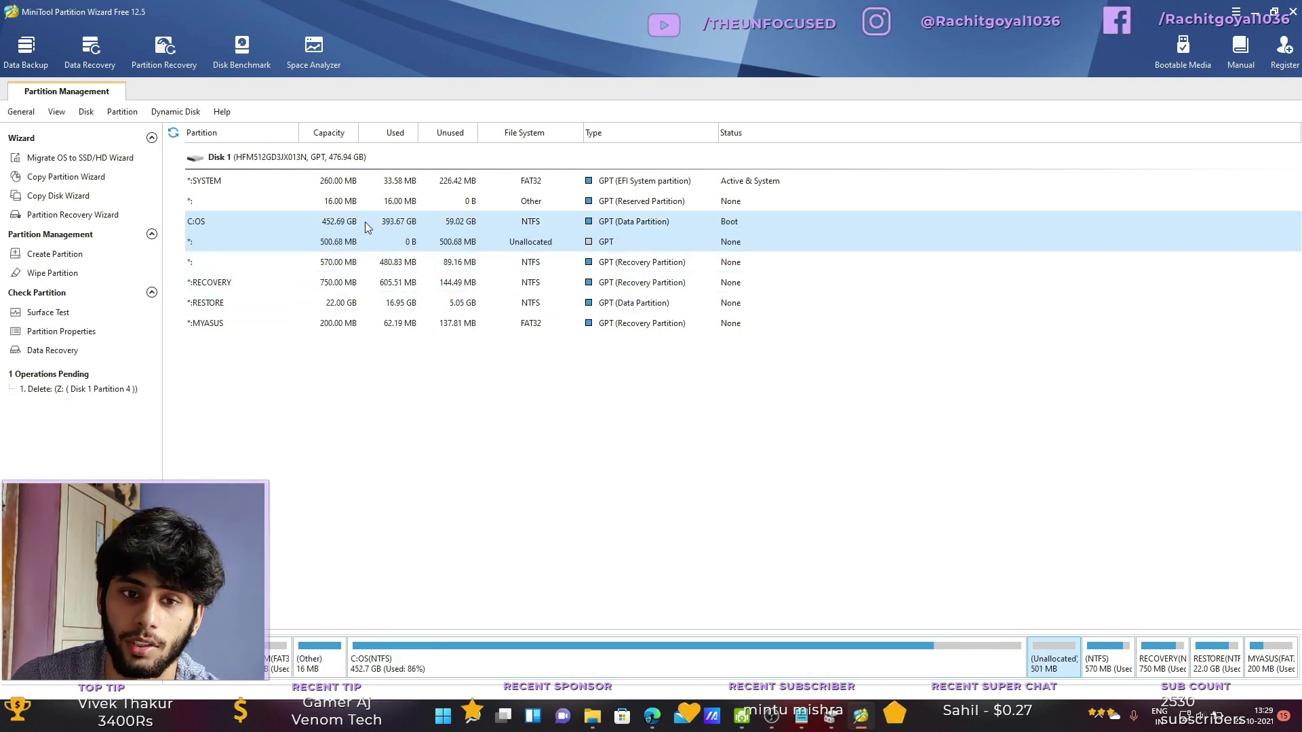
pyautogui.rightClick(357, 225)
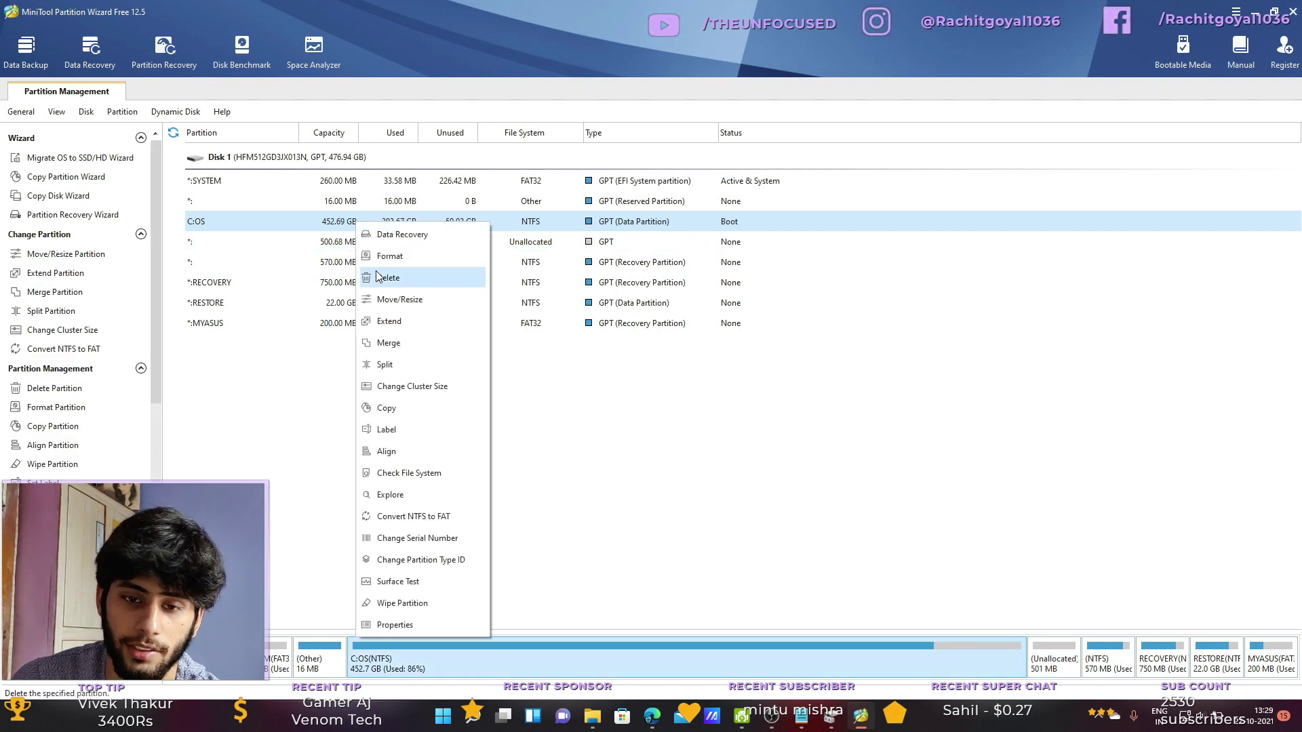
pyautogui.click(399, 321)
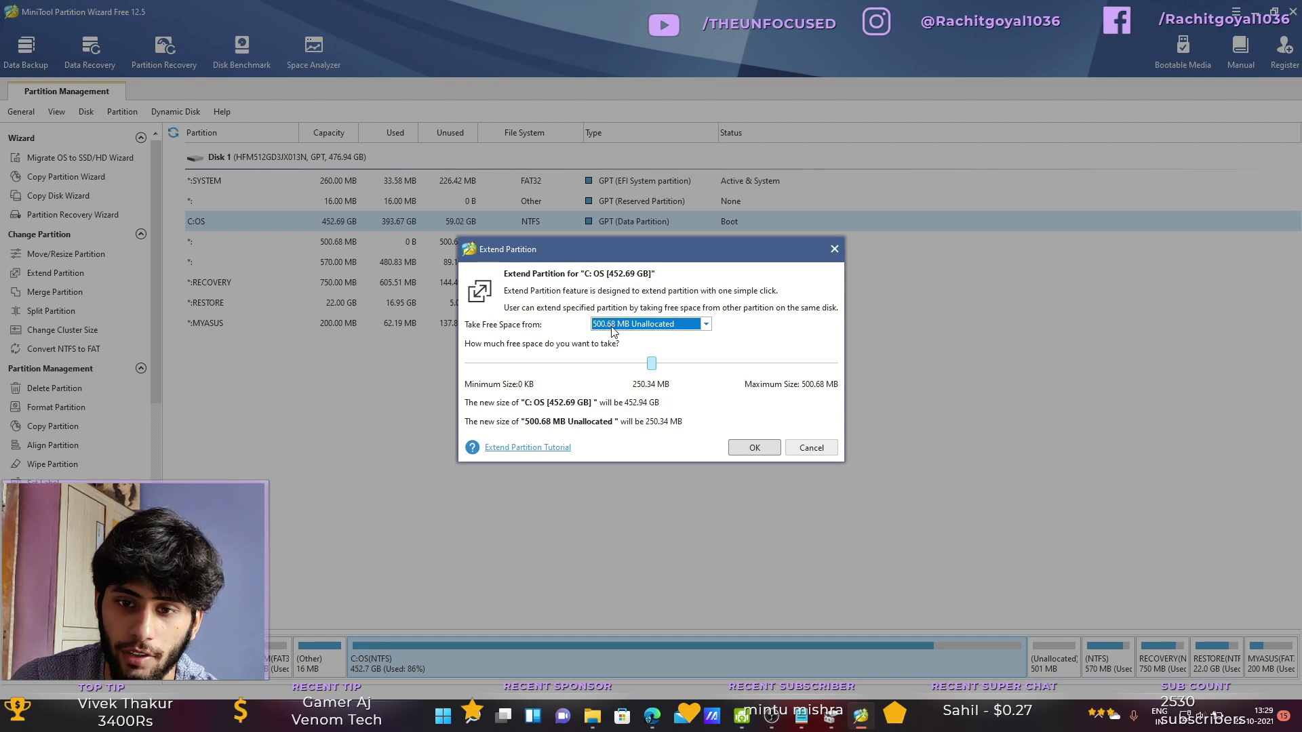
pyautogui.moveTo(651, 363); pyautogui.dragTo(839, 365)
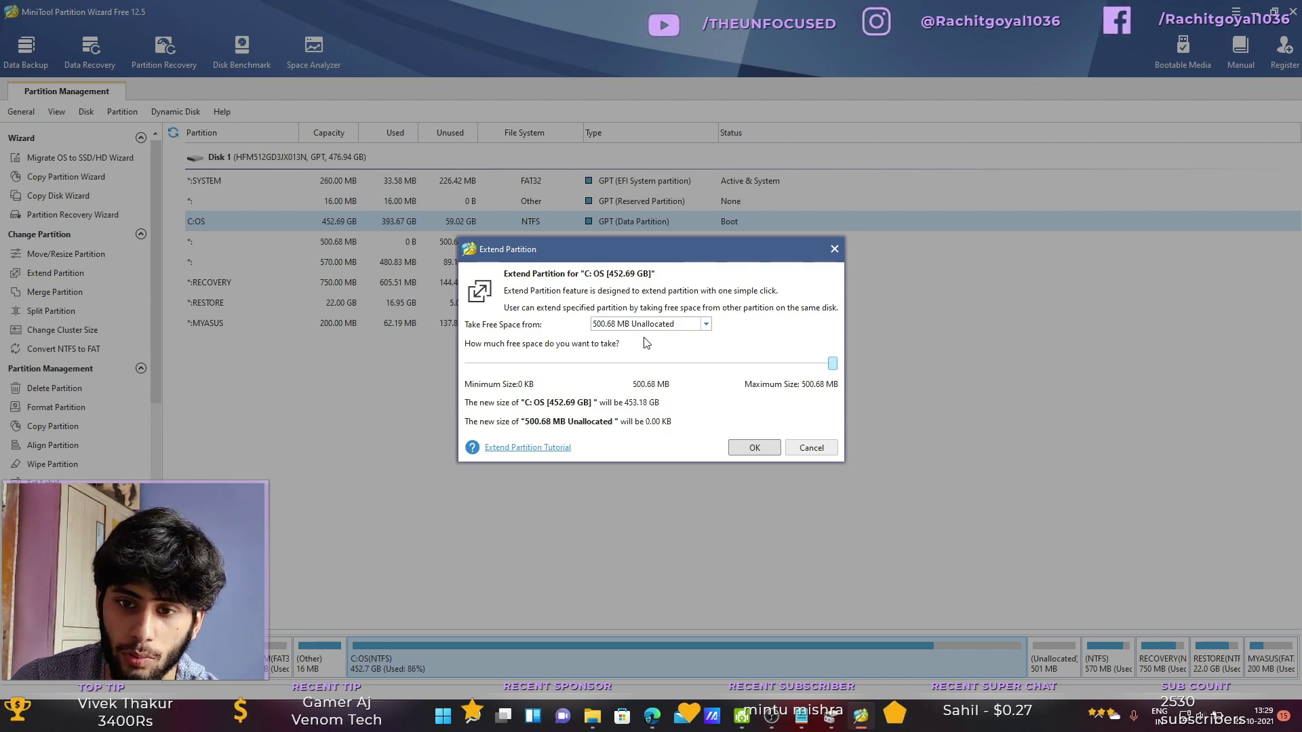
pyautogui.click(754, 448)
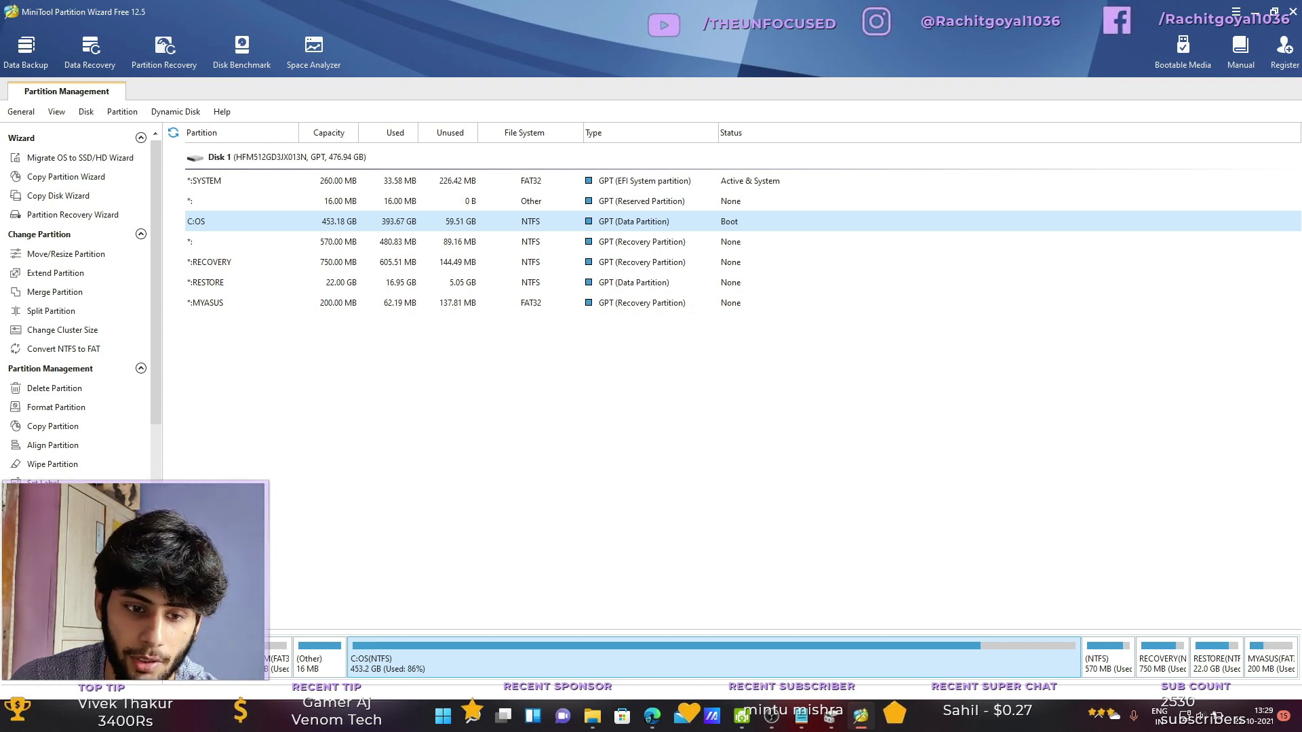
# Apply the pending partition changes and check the C: drive's size in File Explorer
pyautogui.click(31, 680)
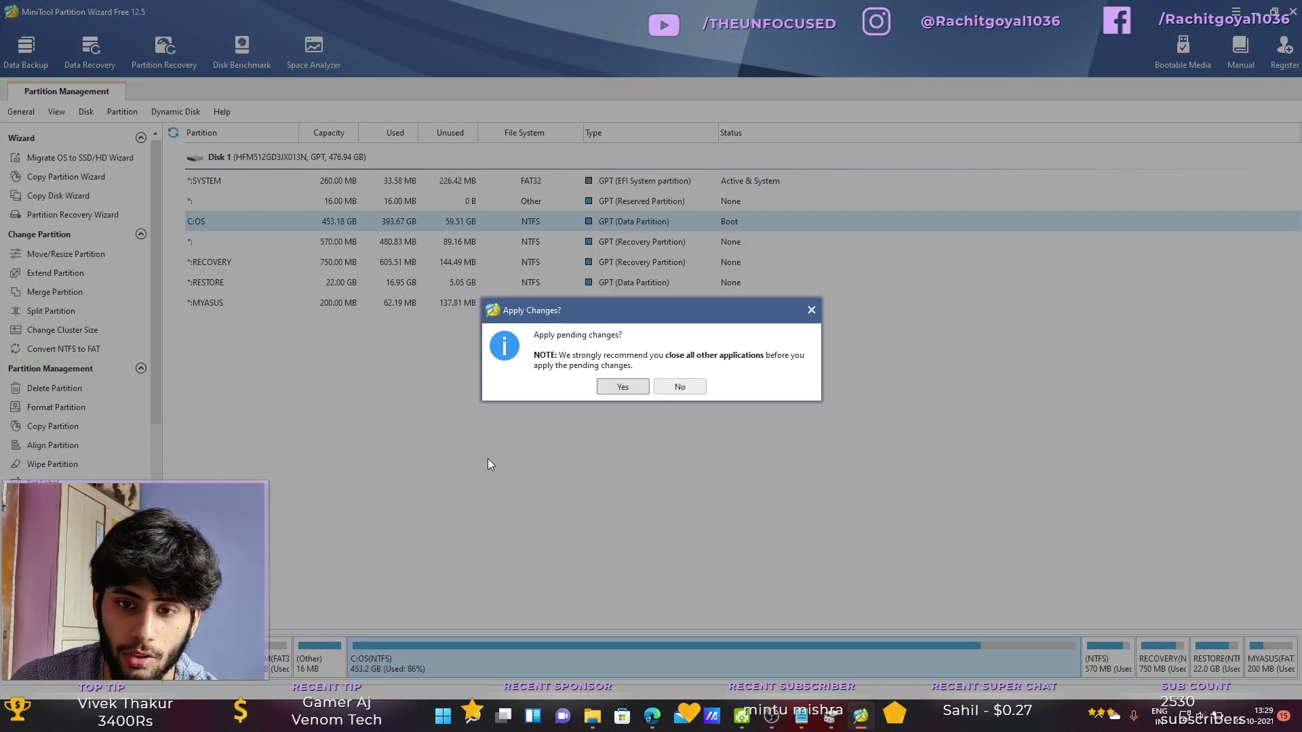
pyautogui.click(617, 387)
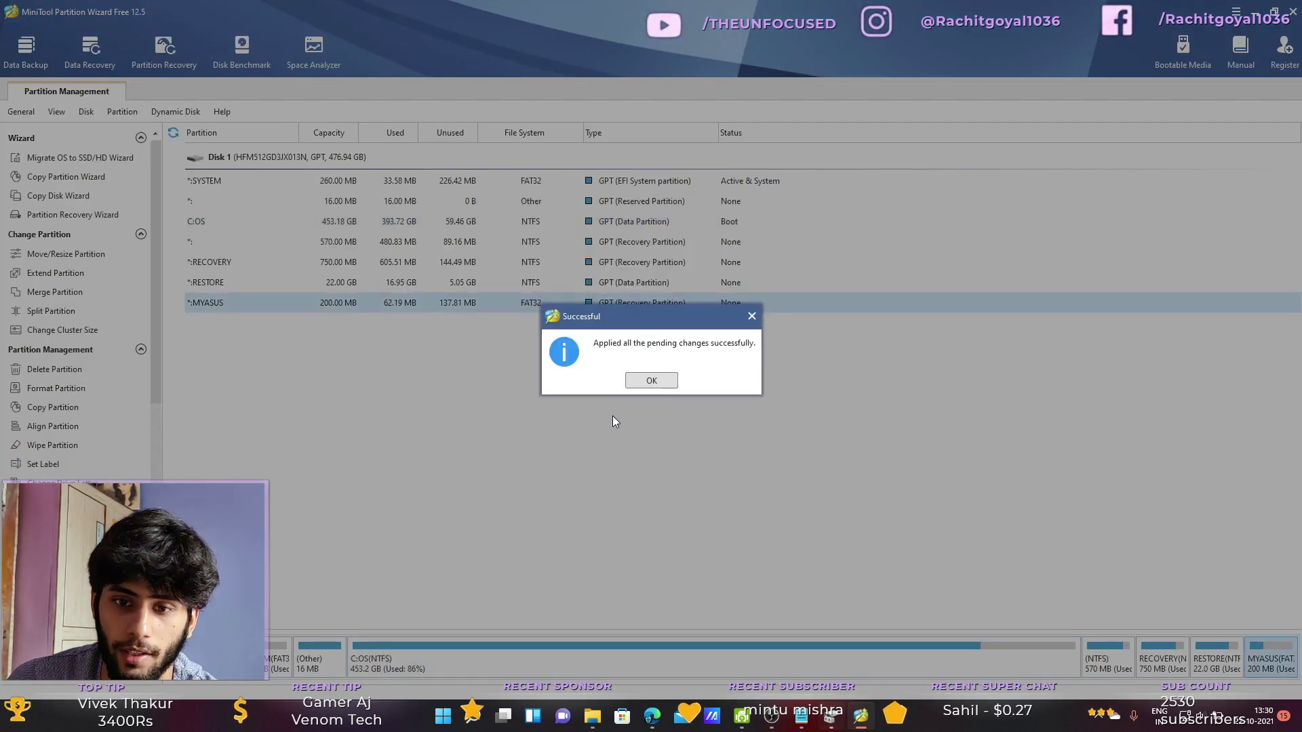
pyautogui.click(645, 384)
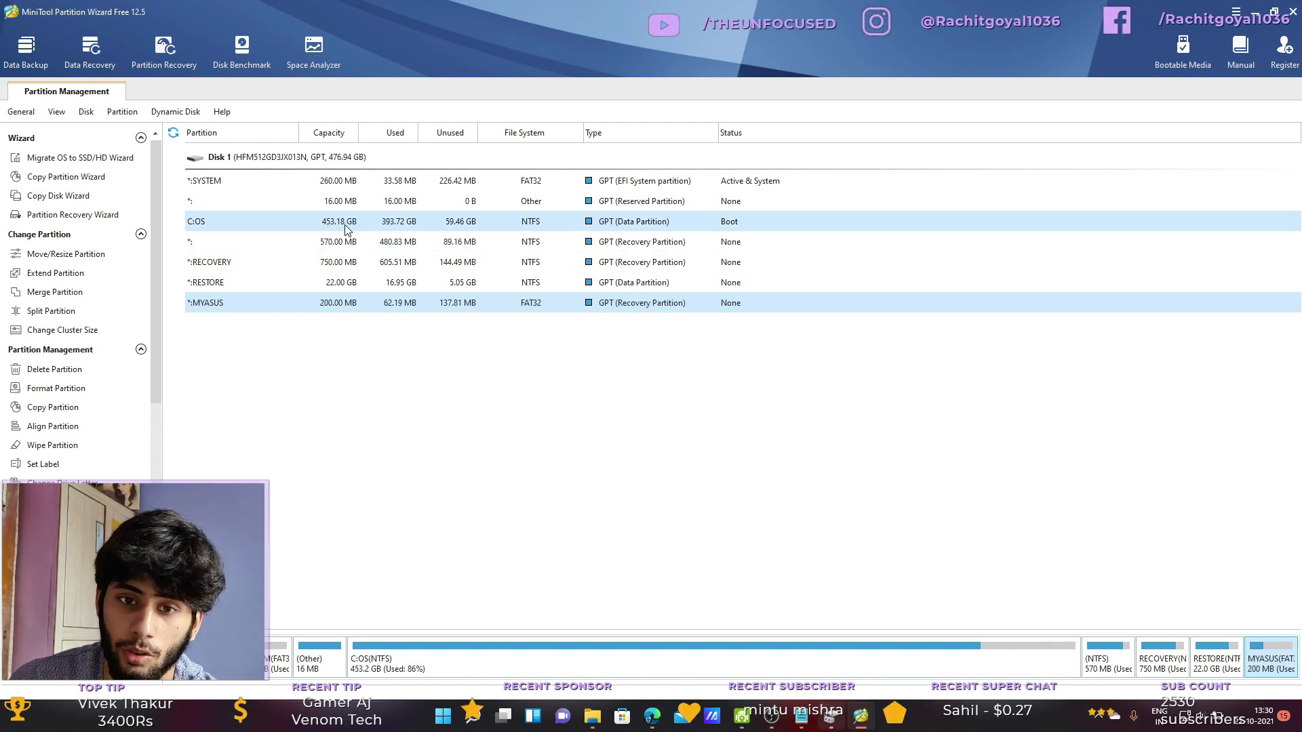
pyautogui.click(591, 716)
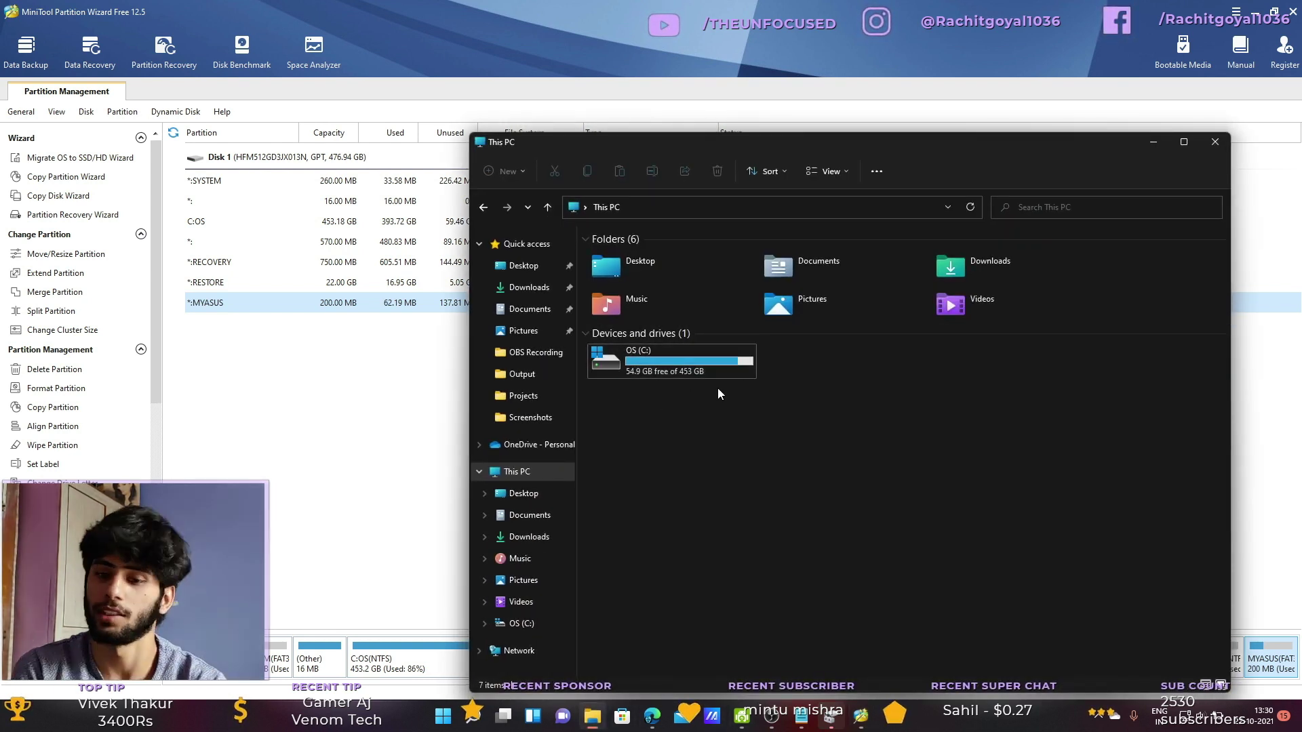
# Review the topic list in Notepad, highlighting the shrink, unallocated space and create partition lines, and close the document
pyautogui.click(807, 716)
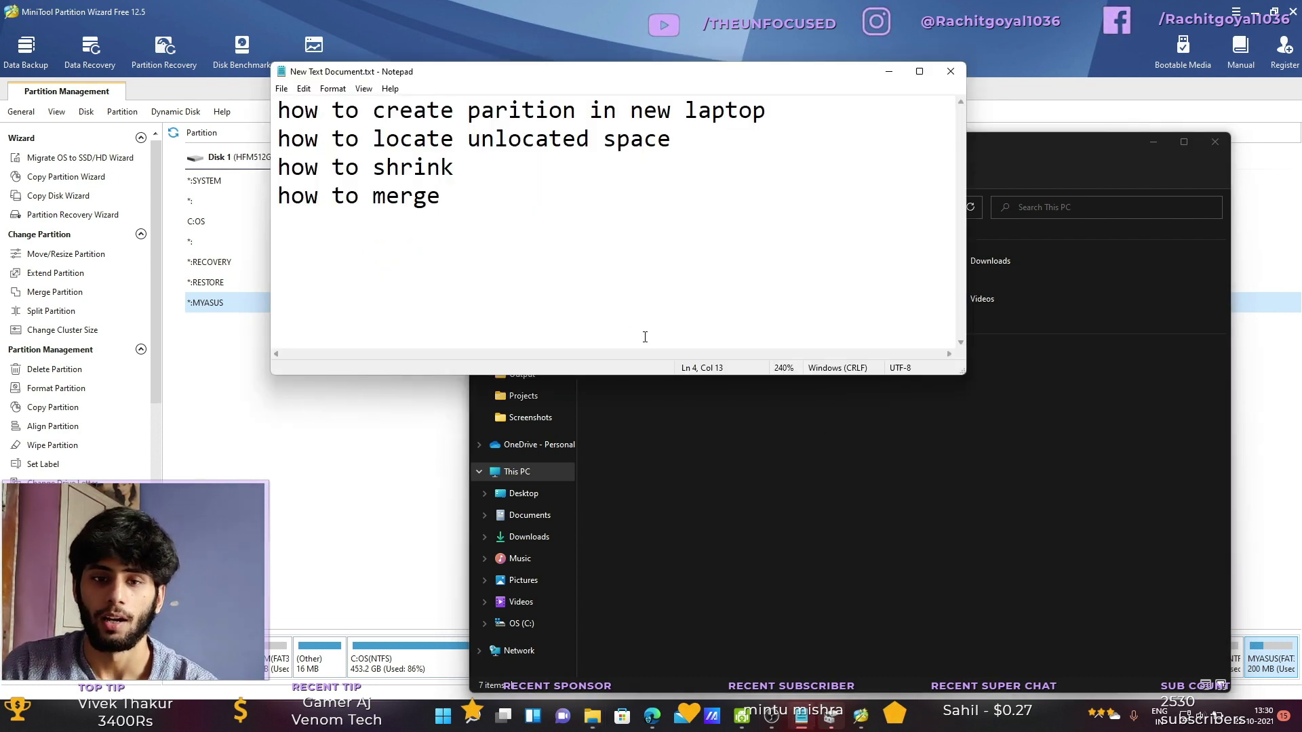
pyautogui.moveTo(454, 168); pyautogui.dragTo(273, 167)
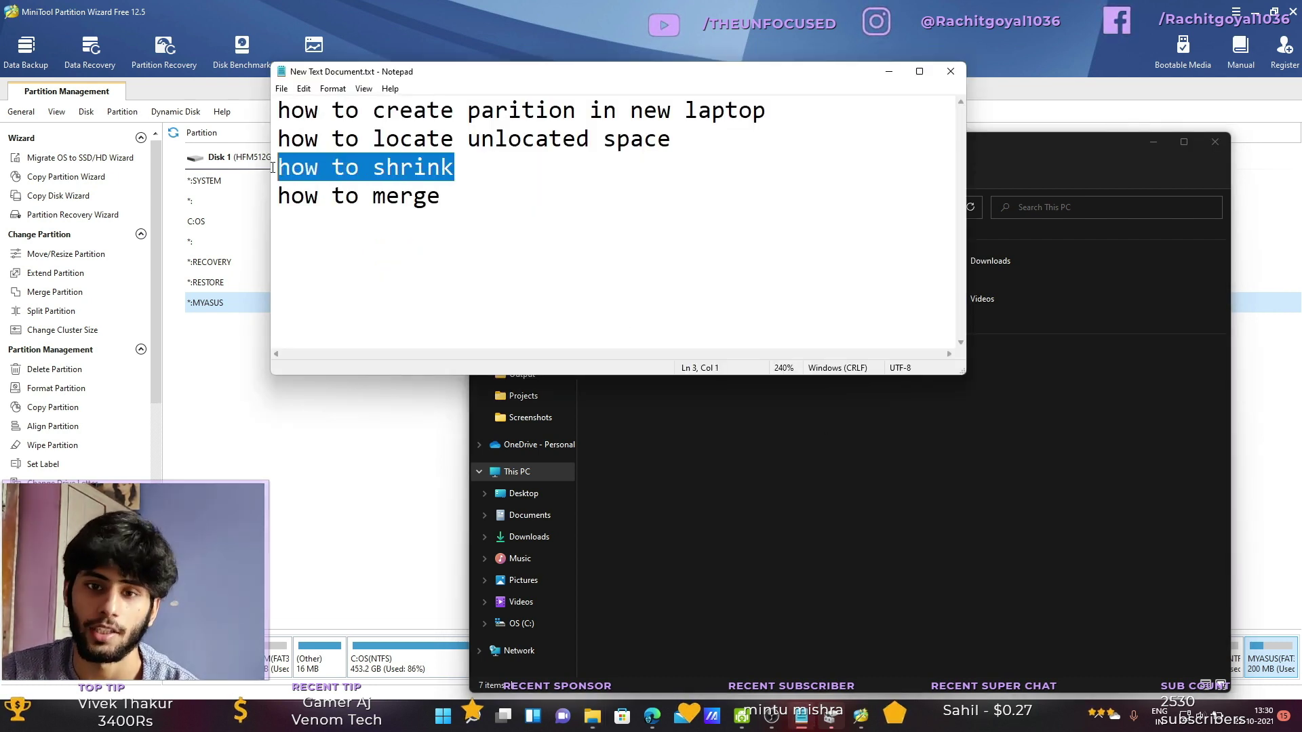
pyautogui.moveTo(671, 139); pyautogui.dragTo(278, 140)
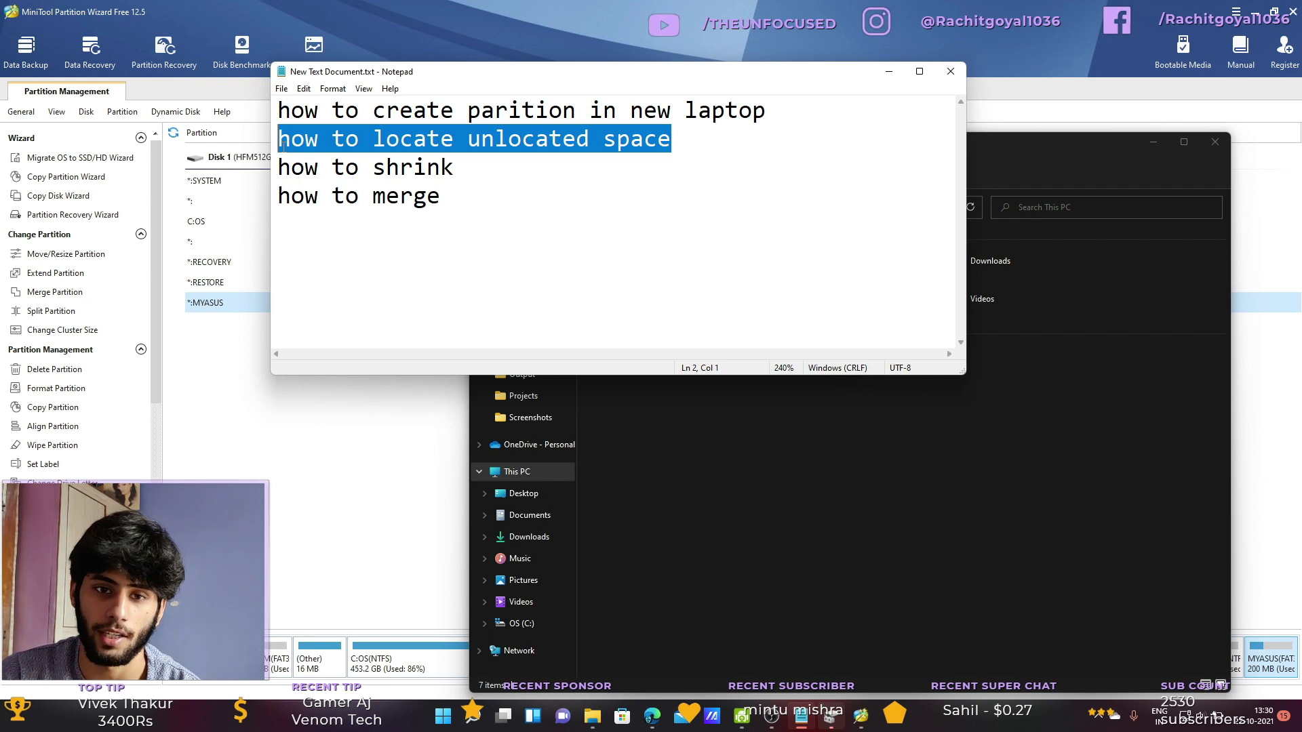
pyautogui.click(639, 247)
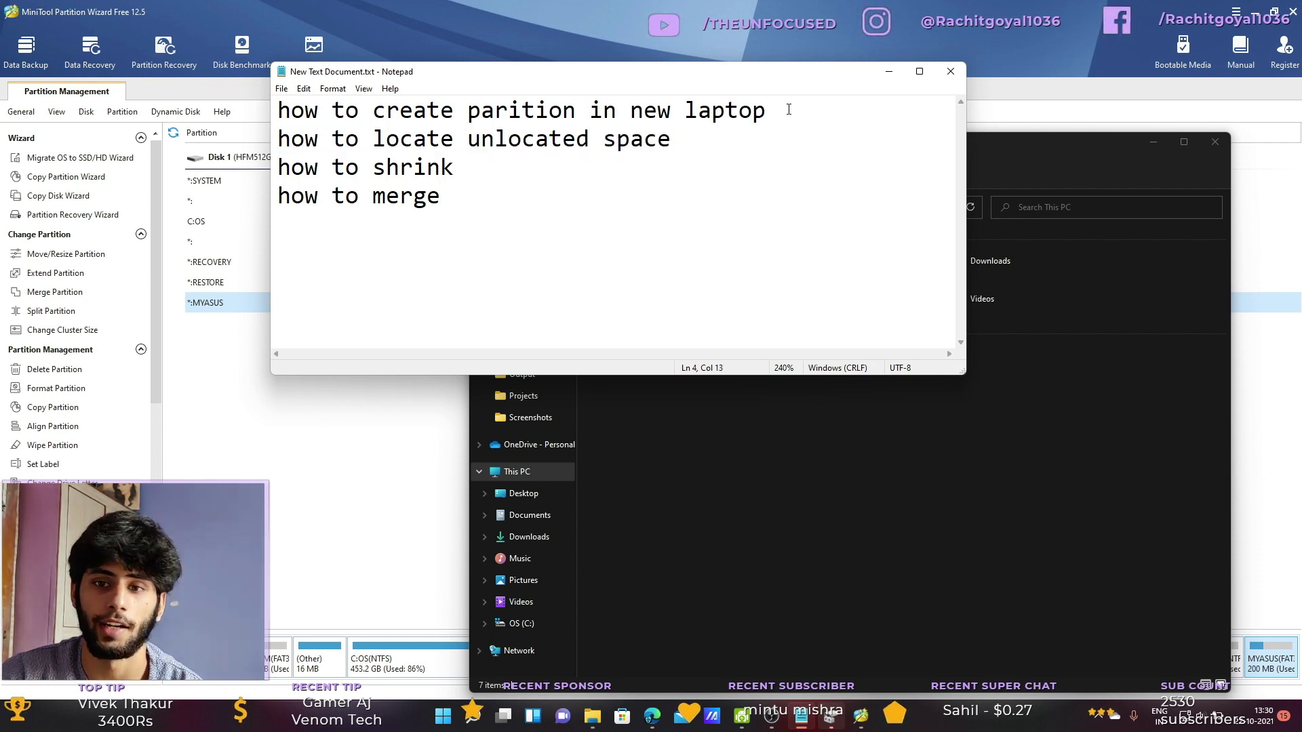
pyautogui.moveTo(789, 109); pyautogui.dragTo(275, 112)
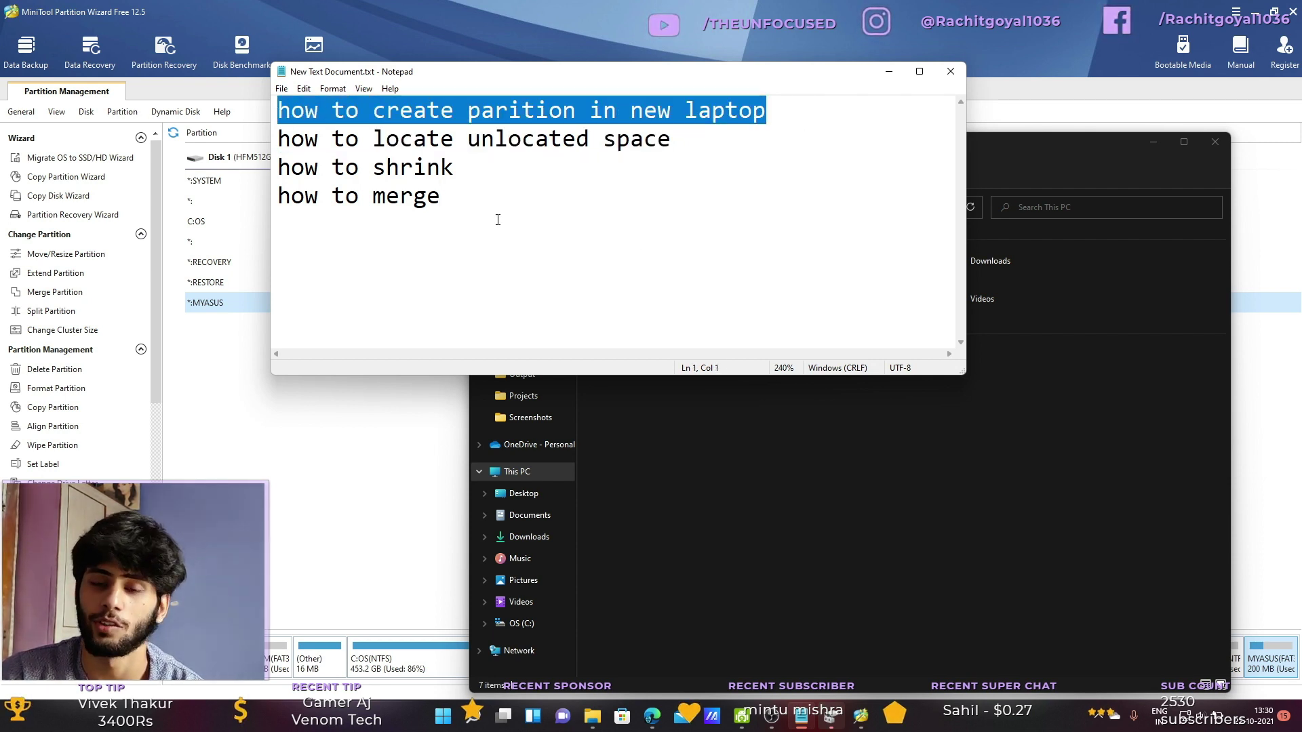
pyautogui.click(633, 189)
pyautogui.click(950, 71)
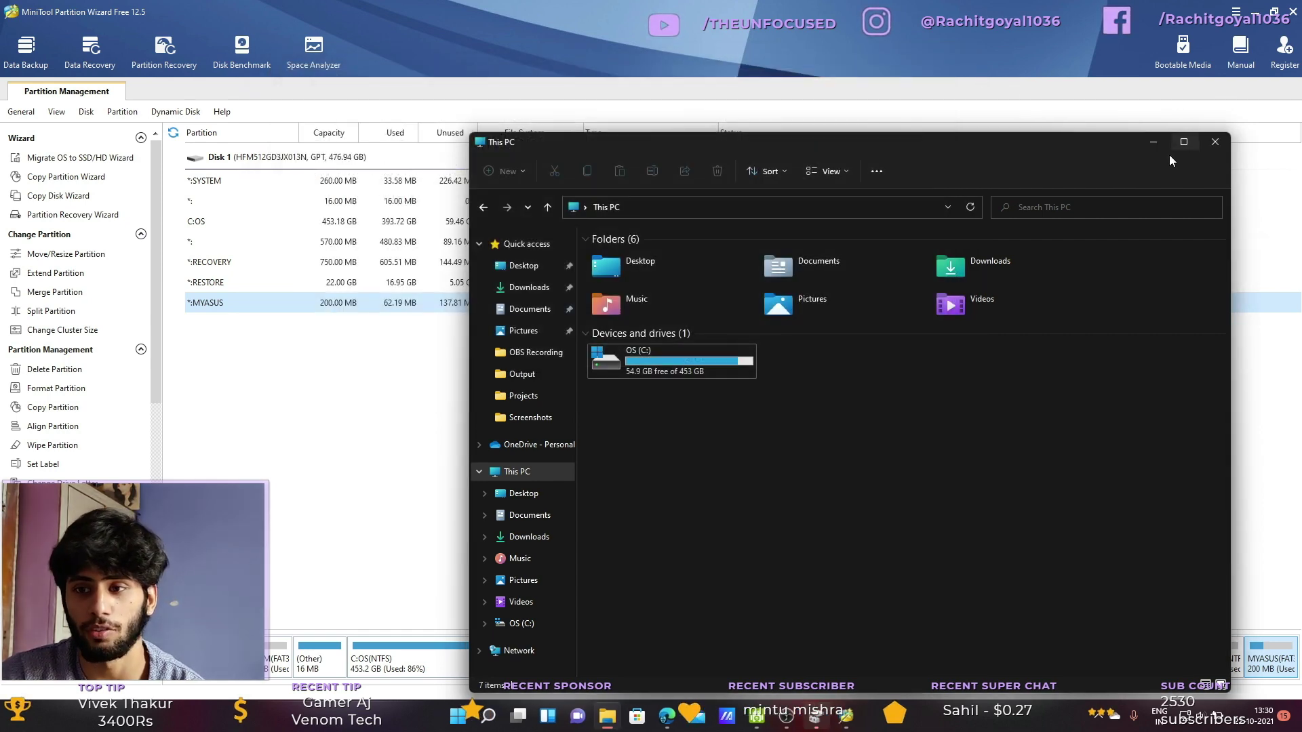
# Close File Explorer and MiniTool Partition Wizard, and dismiss the Disk Management error message
pyautogui.click(1214, 142)
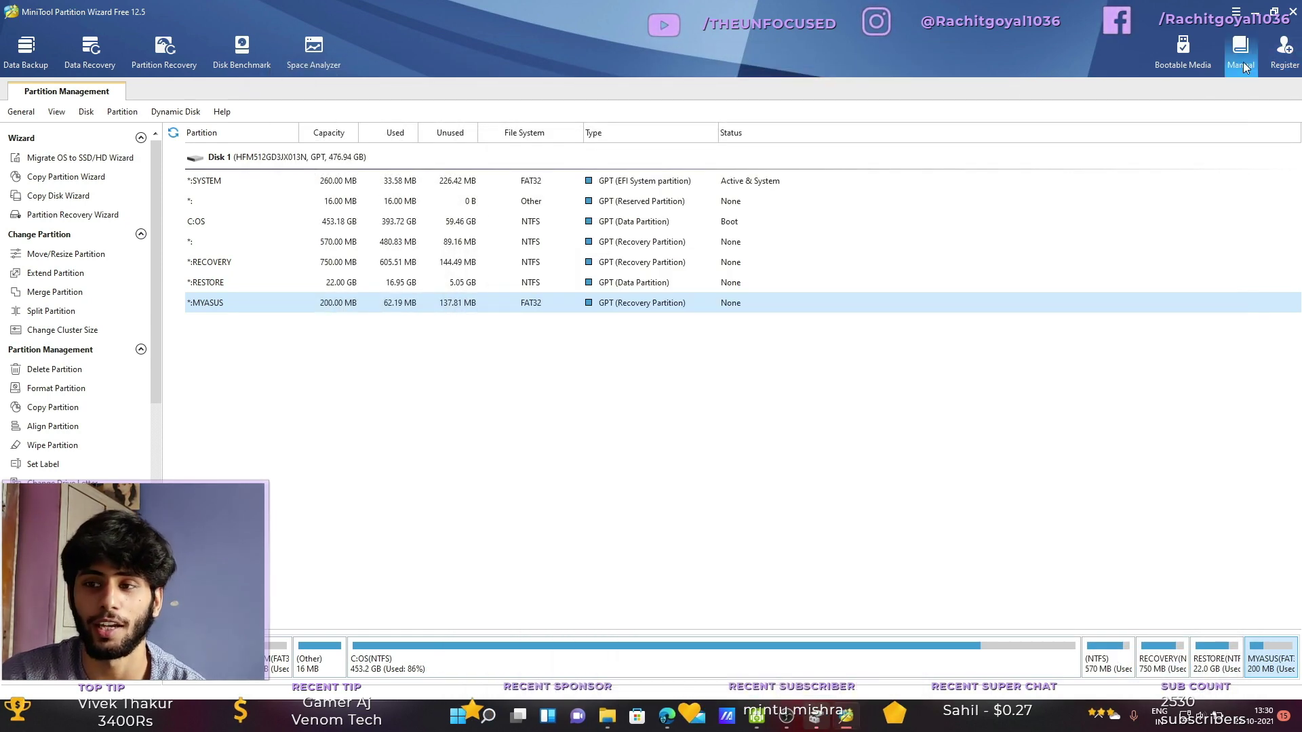
pyautogui.click(1292, 14)
pyautogui.click(619, 380)
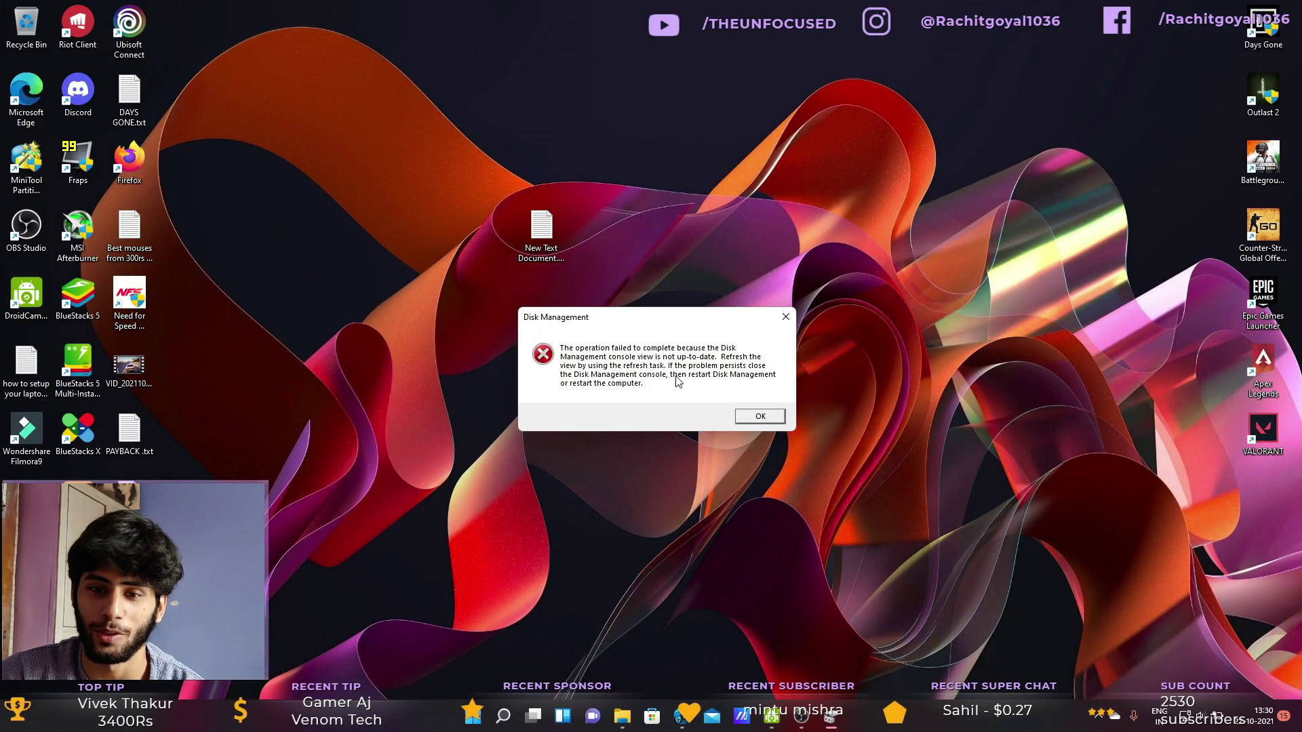
pyautogui.click(759, 417)
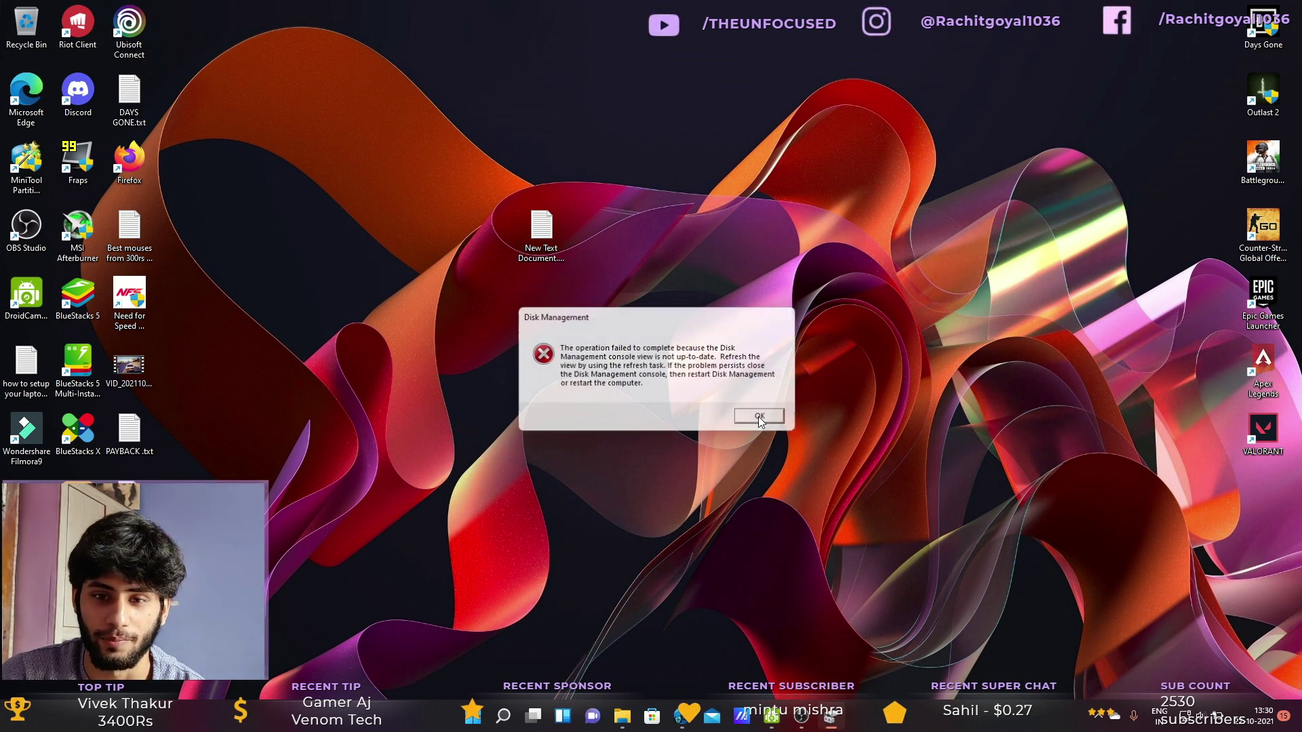
# Check the C: drive once more in File Explorer, minimize the window, and switch to OBS Studio
pyautogui.click(620, 716)
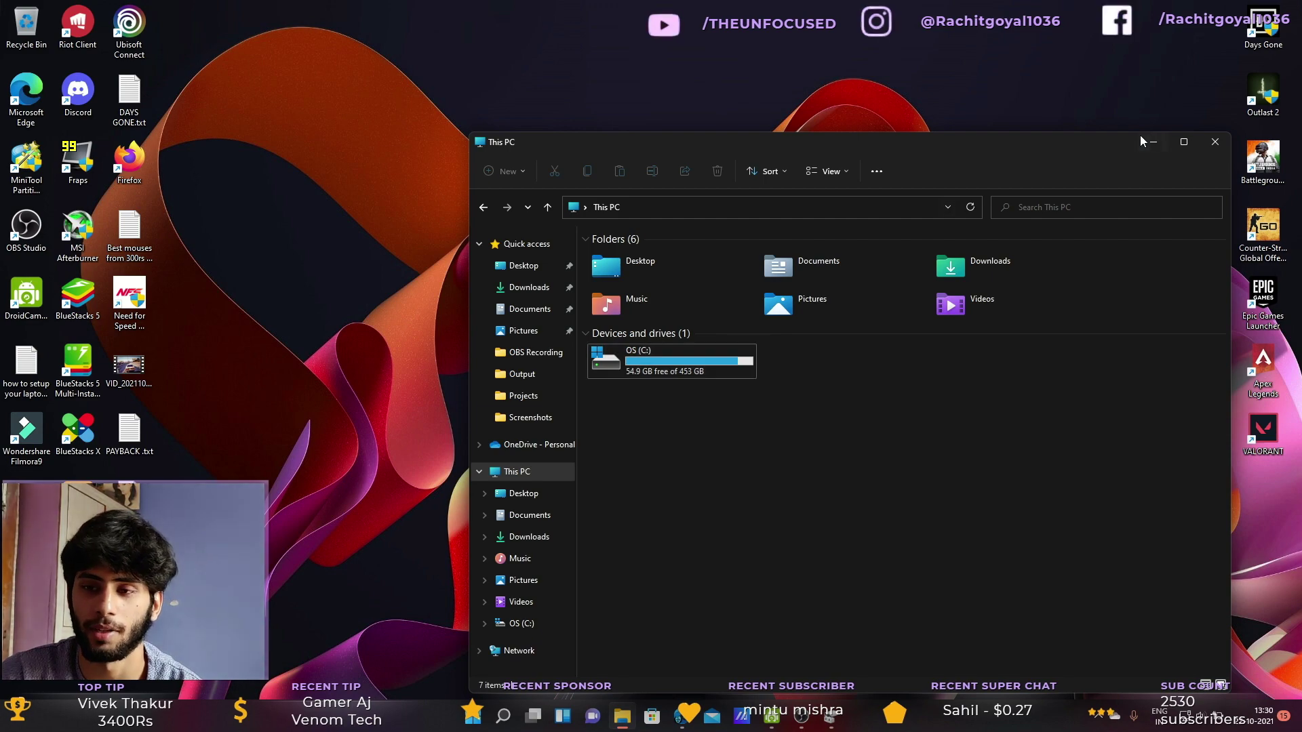
pyautogui.click(1146, 143)
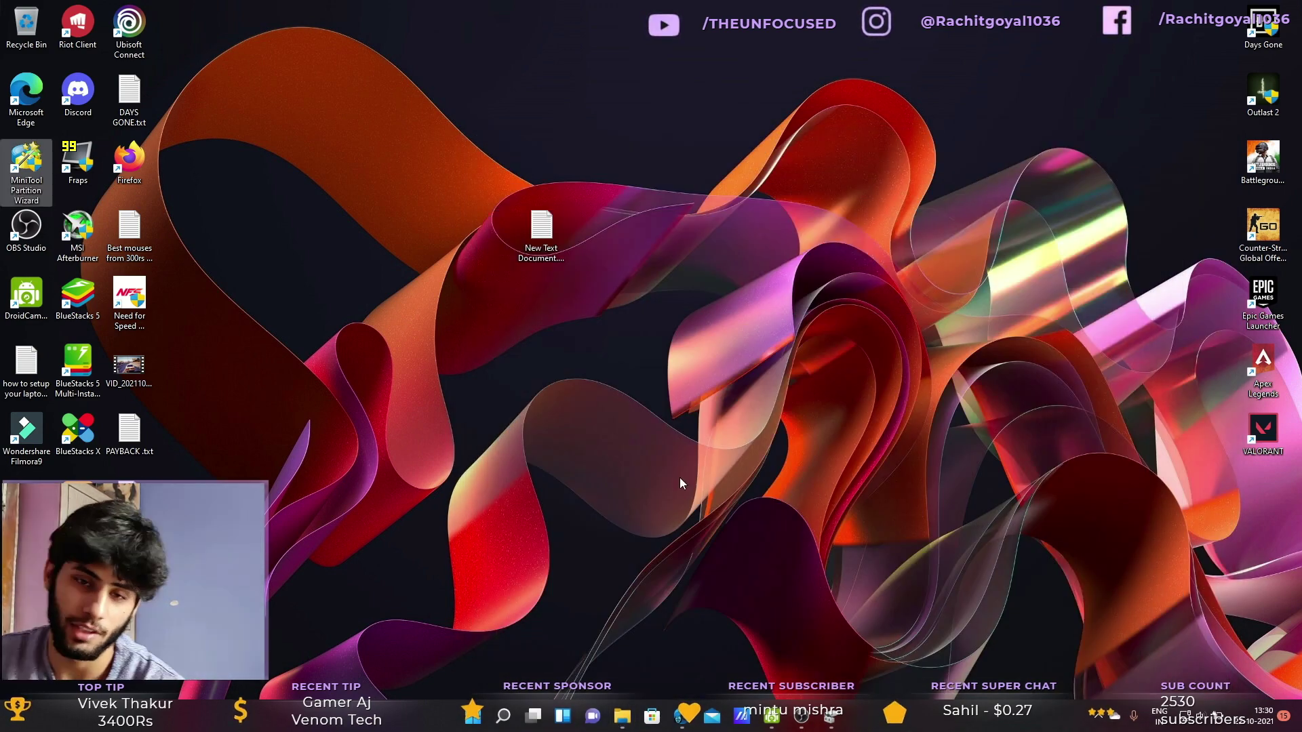
pyautogui.click(802, 719)
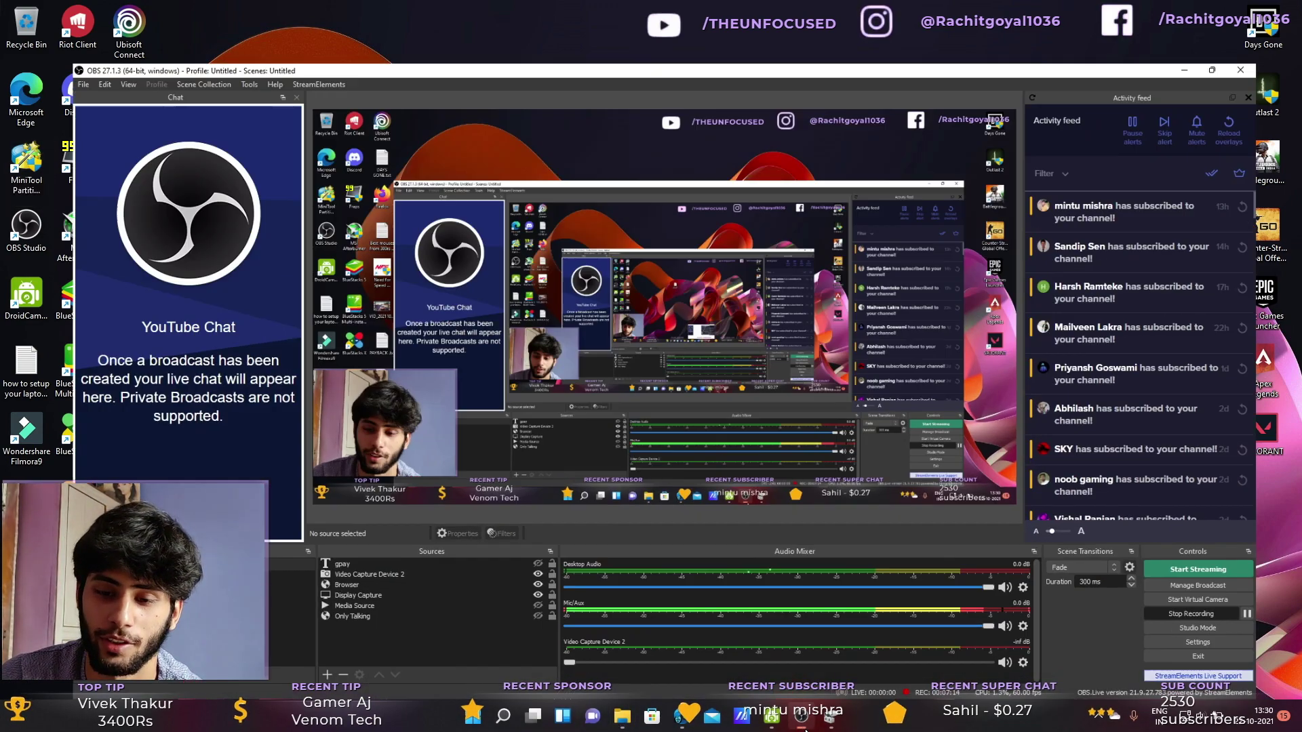